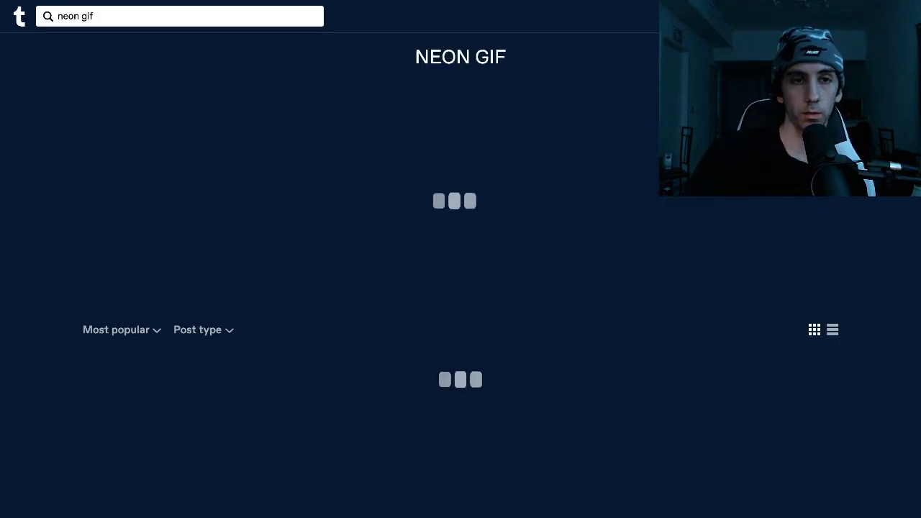
Browse the neon gif search results for background artwork and toggle the like on the 'transcend' post
scroll(505, 429, "down", 3)
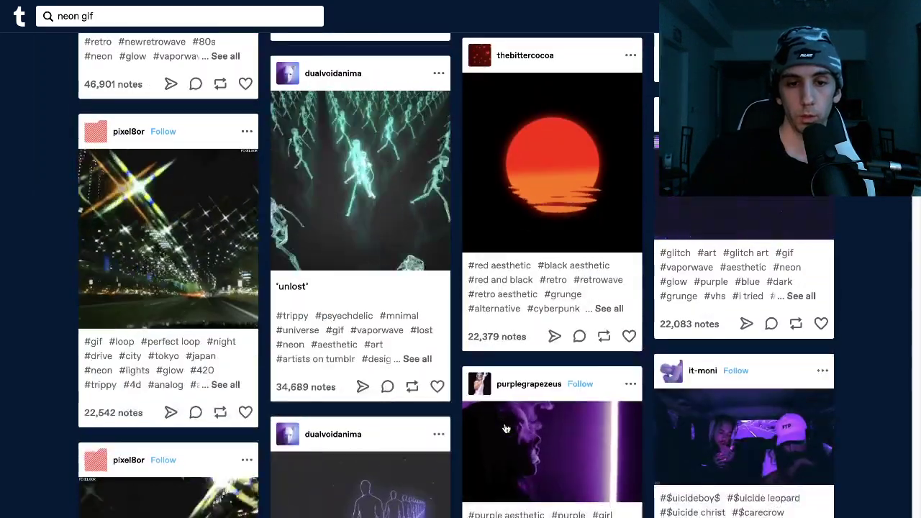
scroll(505, 429, "down", 4)
left_click(437, 504)
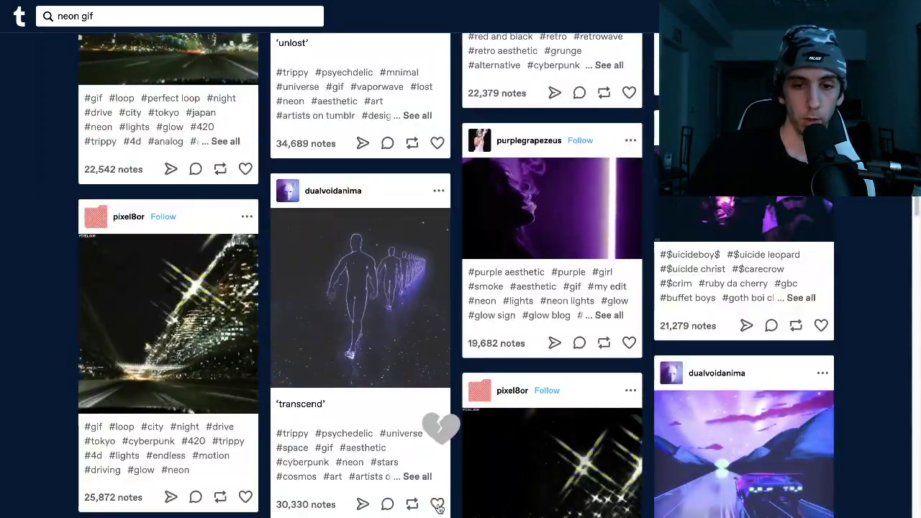
scroll(384, 407, "up", 4)
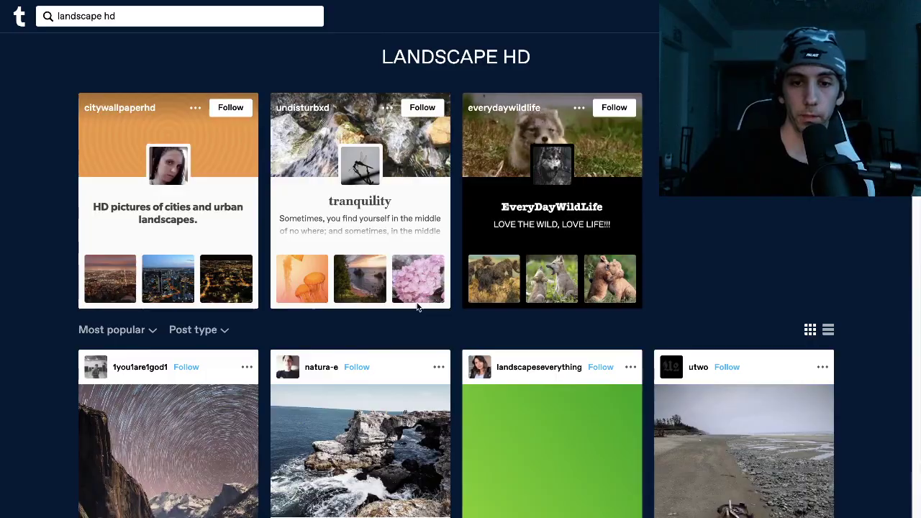
Browse the landscape hd search results for possible background images
scroll(417, 308, "down", 4)
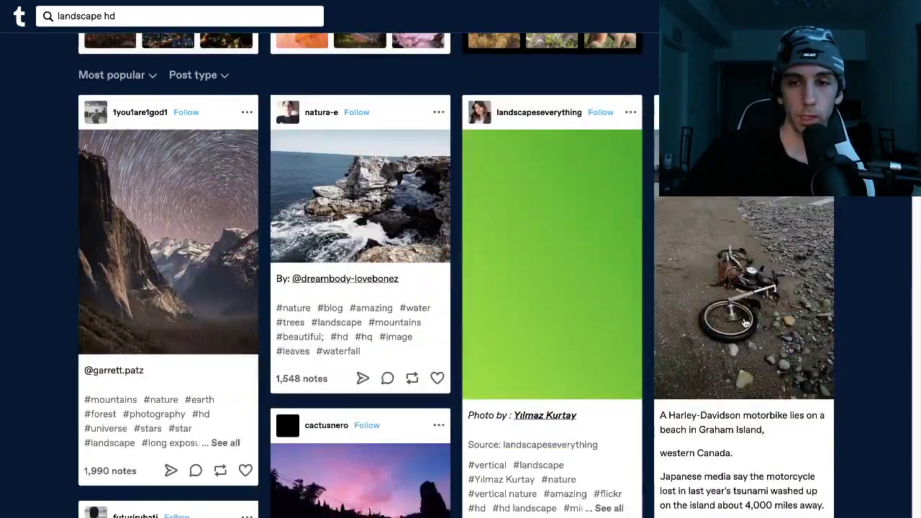
scroll(417, 308, "down", 5)
scroll(390, 401, "down", 4)
scroll(390, 401, "down", 5)
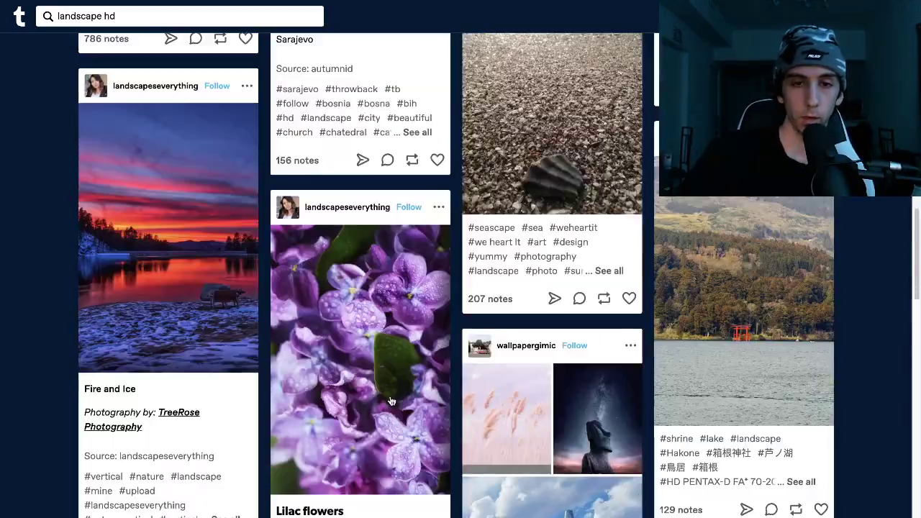
scroll(391, 401, "up", 9)
scroll(391, 401, "up", 4)
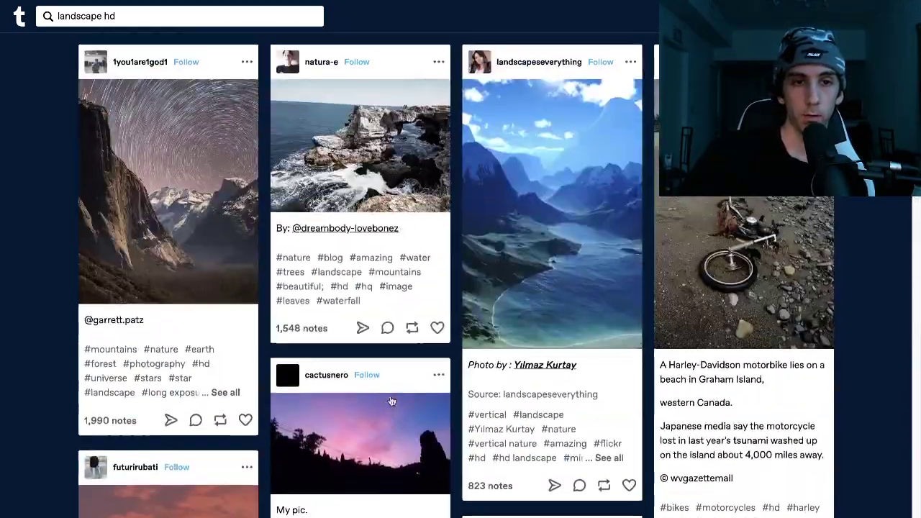
Examine background options in the star-trail mountain poster's blog, the enlarged purple sunset photo and the Tumblr dashboard feed
left_click(130, 72)
scroll(728, 409, "down", 20)
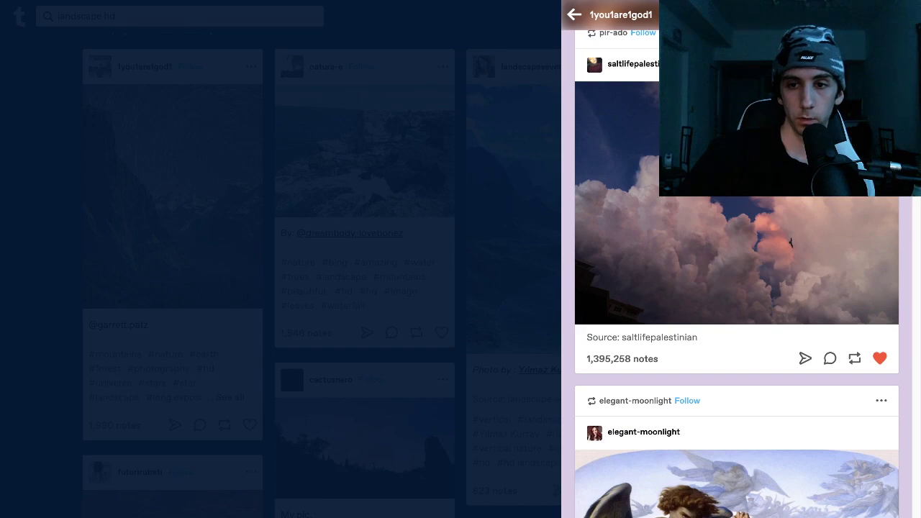
left_click(733, 208)
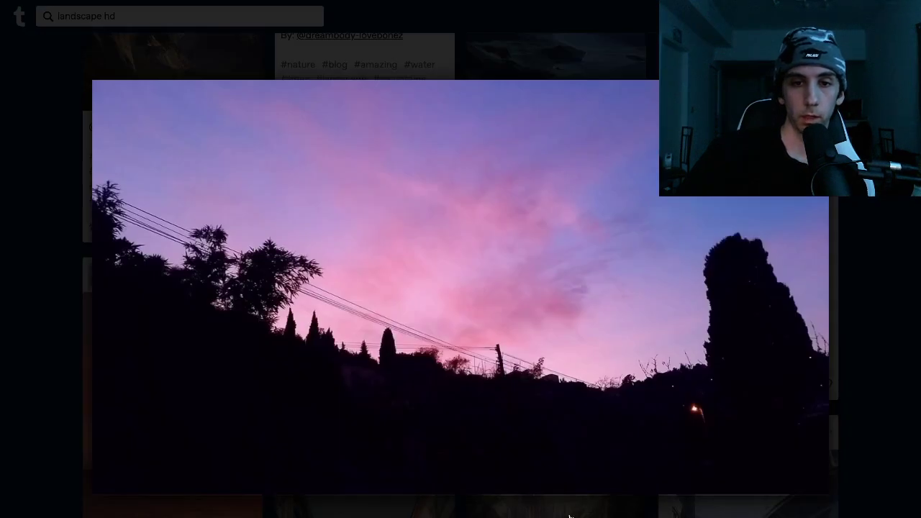
left_click(430, 327)
scroll(429, 327, "down", 5)
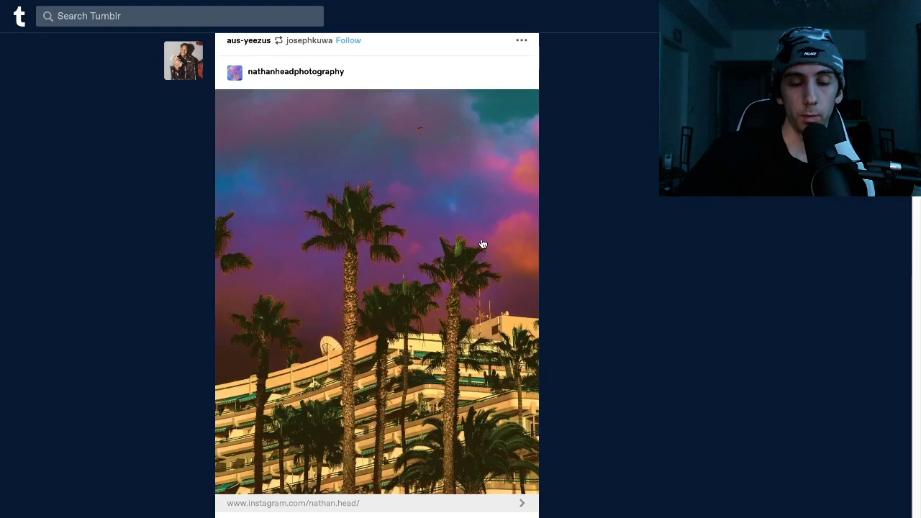
scroll(482, 245, "down", 4)
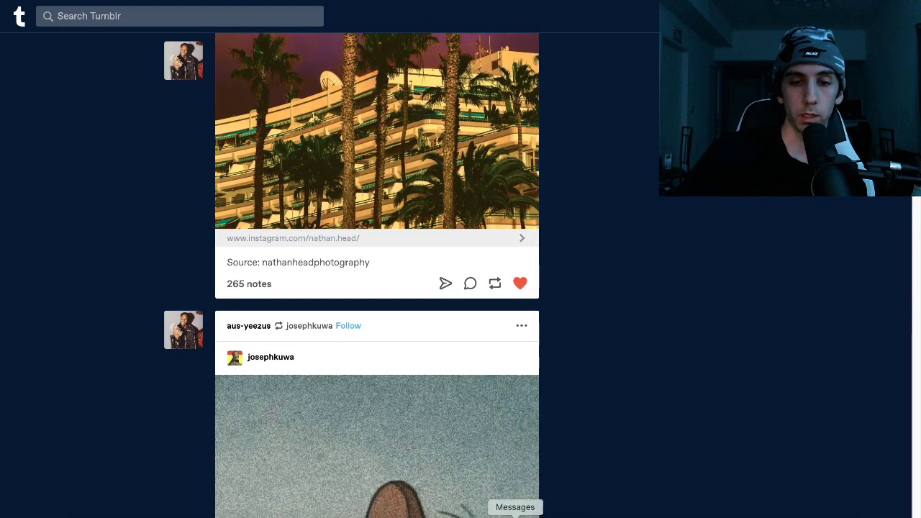
Switch to Music and play devotion 153 from the Comp Beatz 1 playlist
left_click(472, 514)
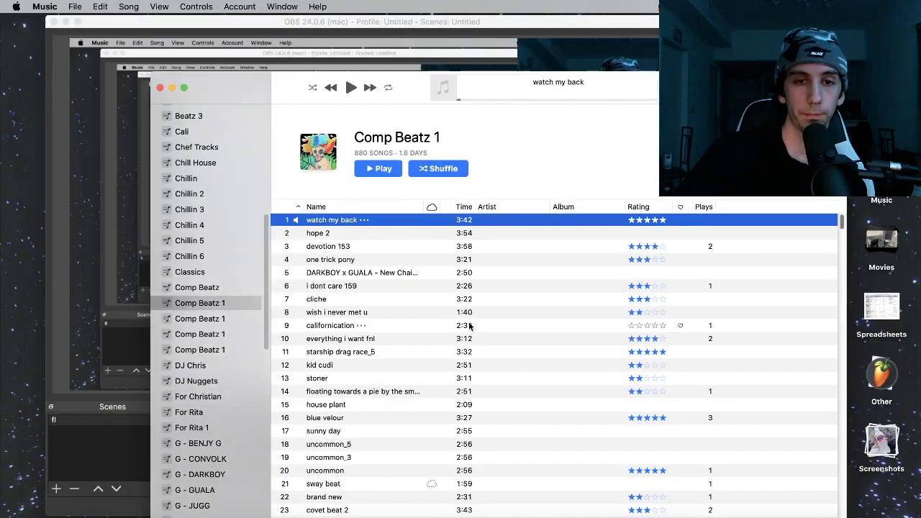
left_click(435, 246)
double_click(431, 247)
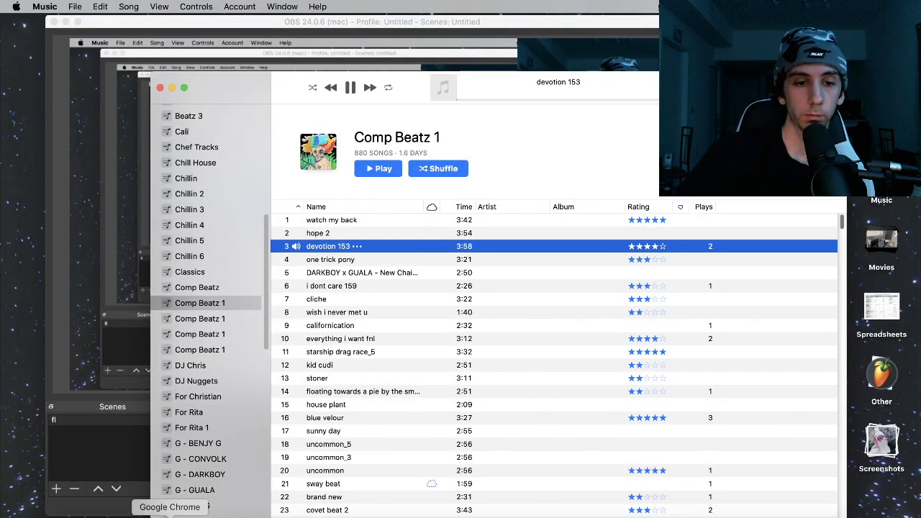
Return to Tumblr in Google Chrome, browse the dashboard for artwork matching the beat, and view the 'enjoy-yourself' image enlarged
left_click(171, 512)
scroll(456, 318, "down", 5)
scroll(456, 318, "down", 7)
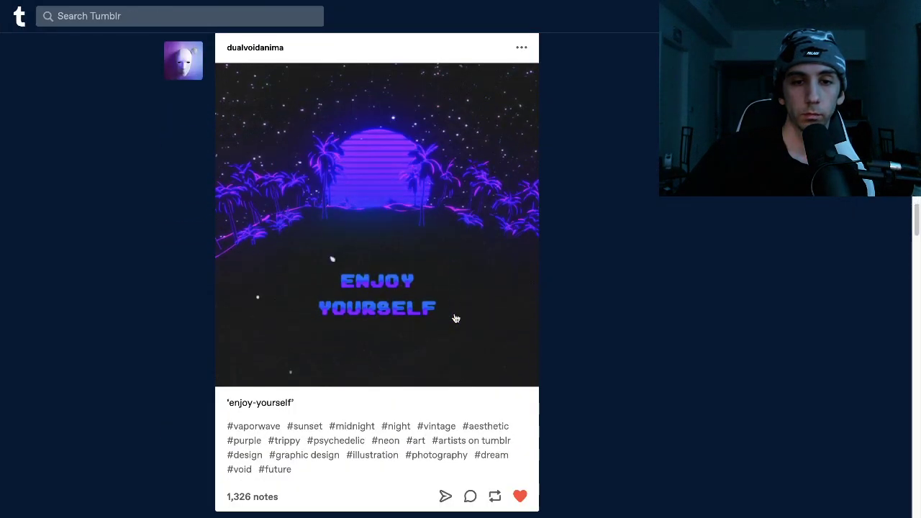
left_click(455, 318)
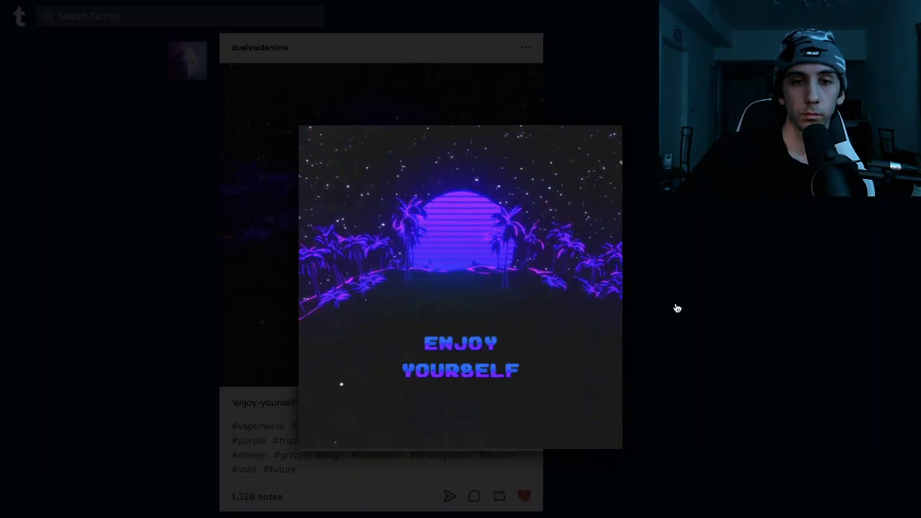
left_click(740, 330)
scroll(348, 170, "down", 10)
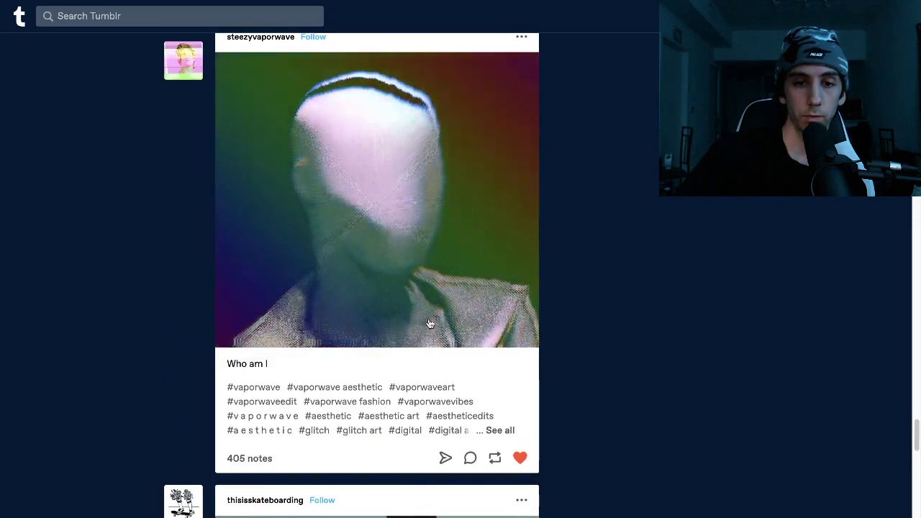
scroll(427, 321, "down", 7)
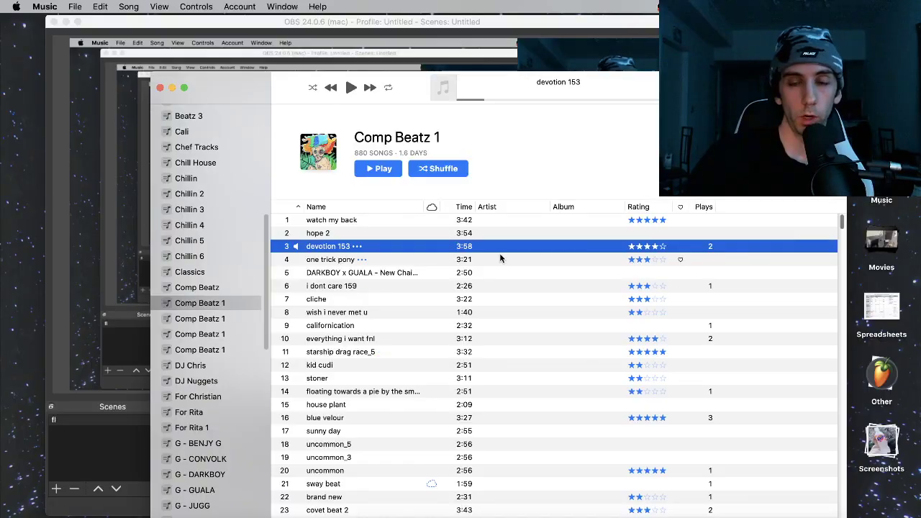
Switch to Music, reposition its window and play watch my back from the Comp Beatz 1 playlist
left_click_drag(660, 99, 648, 99)
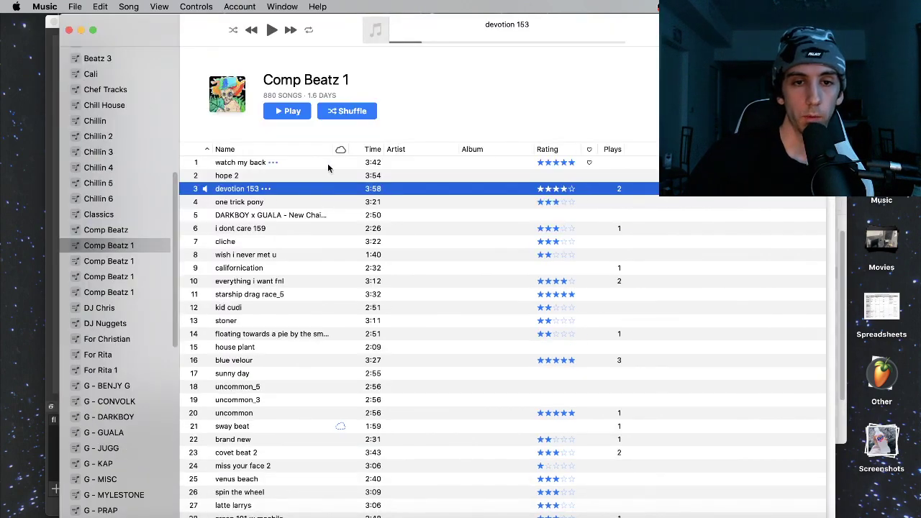
double_click(328, 167)
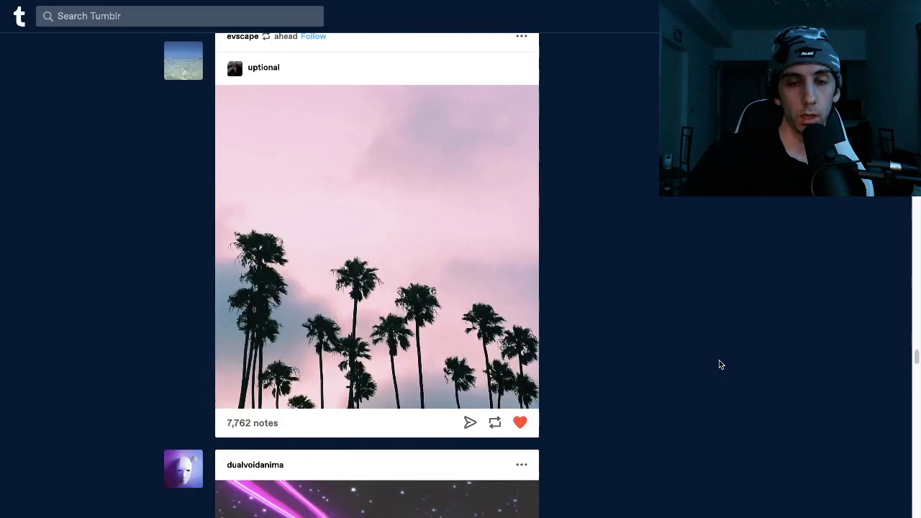
Find the red sunset photo with silhouetted trees on the Tumblr dashboard and save it as a JPEG image in the Cool Pics folder
scroll(719, 359, "down", 5)
scroll(721, 365, "down", 6)
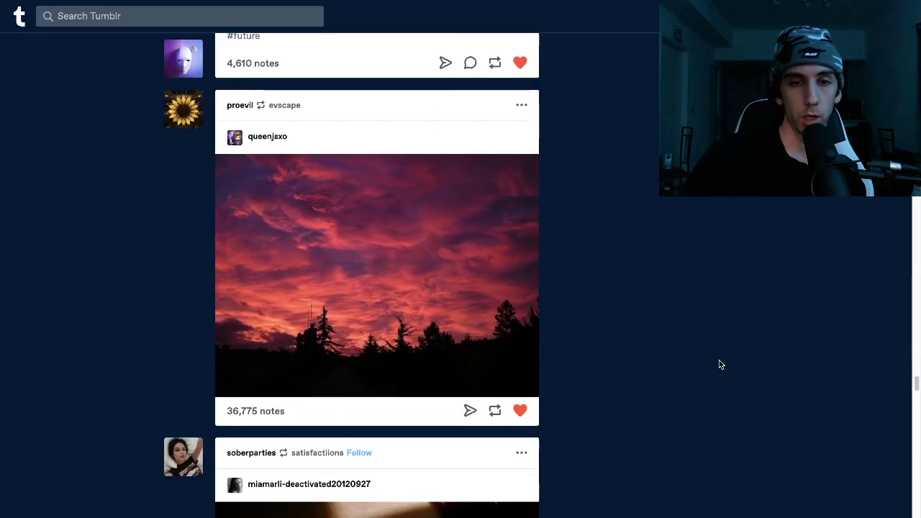
left_click(426, 266)
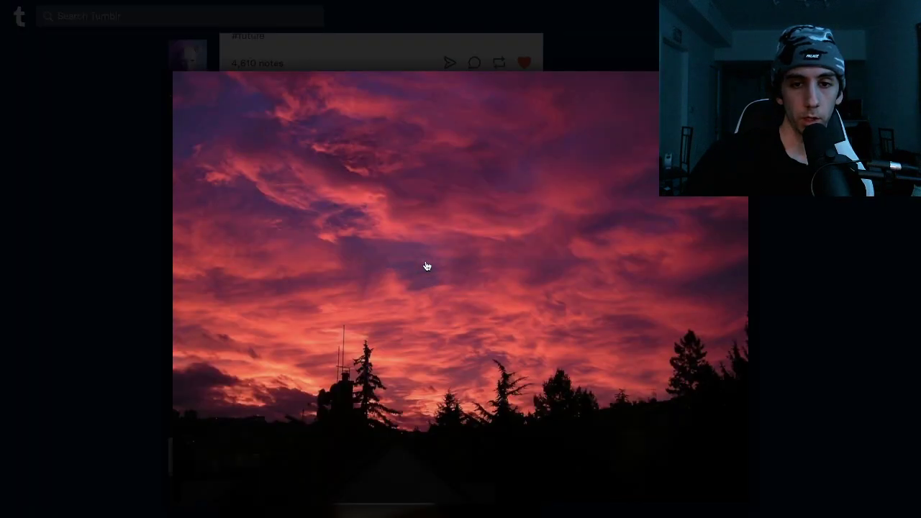
right_click(546, 297)
left_click(562, 315)
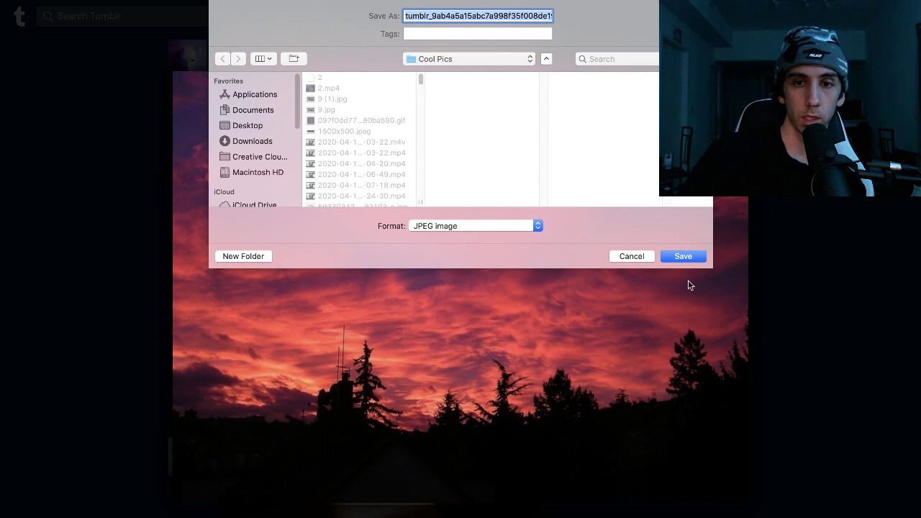
left_click(683, 256)
left_click(834, 256)
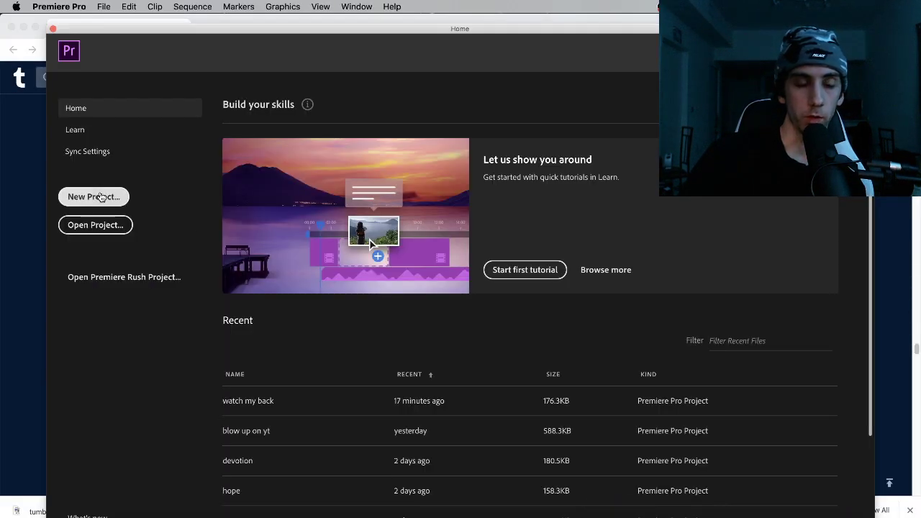
Switch to Premiere Pro and create a new project named my back
left_click(108, 196)
type("my back")
key("Return")
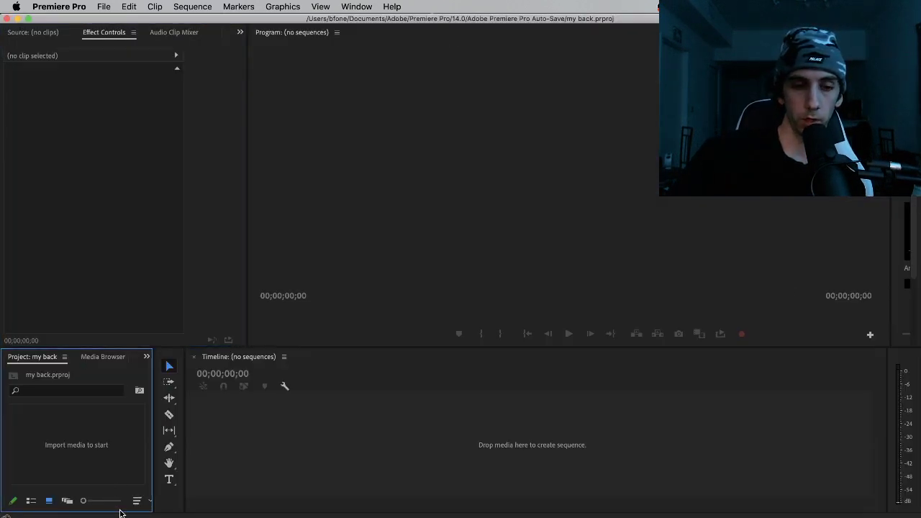
Bring the newly saved red sunset JPEG from the desktop's Cool Pics folder into the empty timeline to create a sequence
left_click(83, 513)
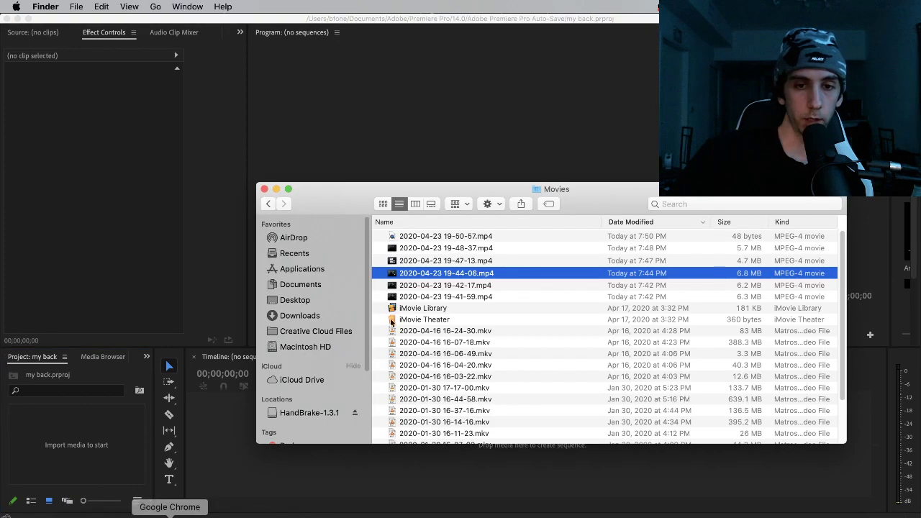
left_click(295, 300)
scroll(424, 374, "up", 5)
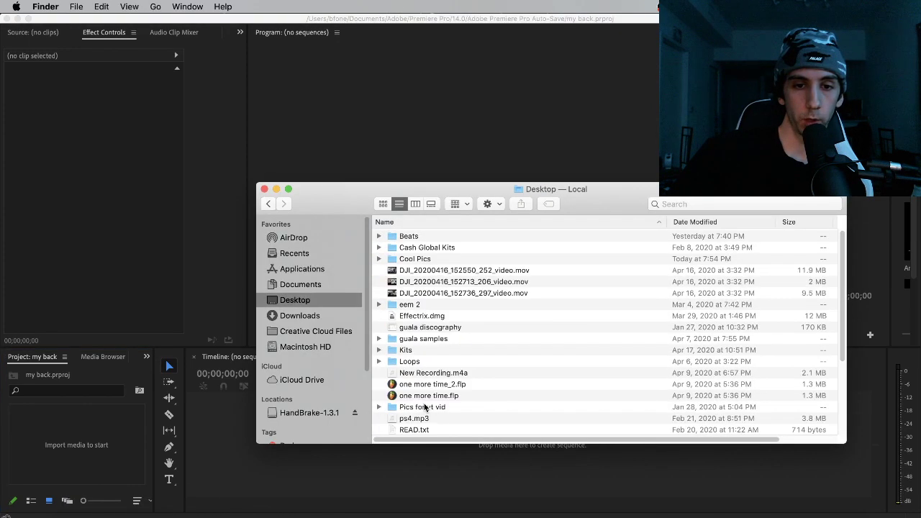
double_click(423, 259)
left_click_drag(489, 236, 216, 444)
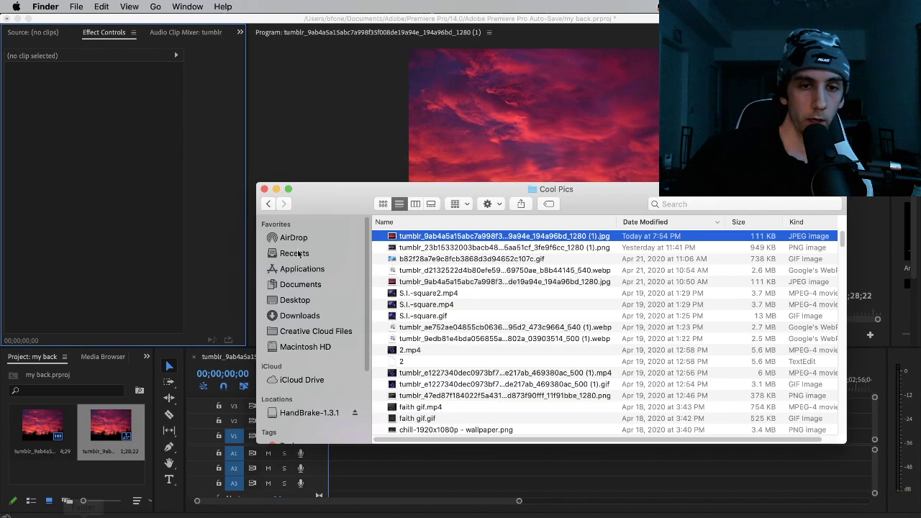
Place the watch my back track from the desktop's Beats folder on A1 and extend the sunset image to the track's end
left_click(328, 303)
double_click(449, 235)
left_click(330, 181)
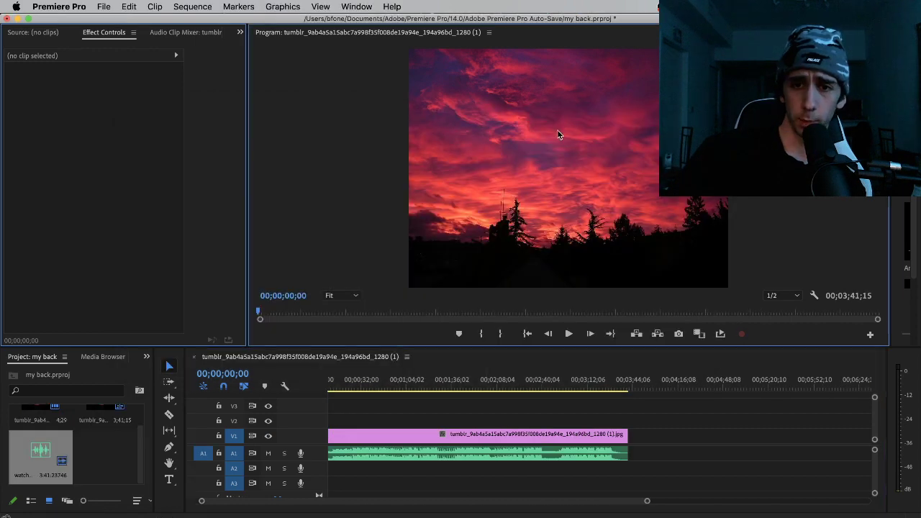
Examine the sunset image in a maximized Program monitor and restore the regular workspace layout
key("grave")
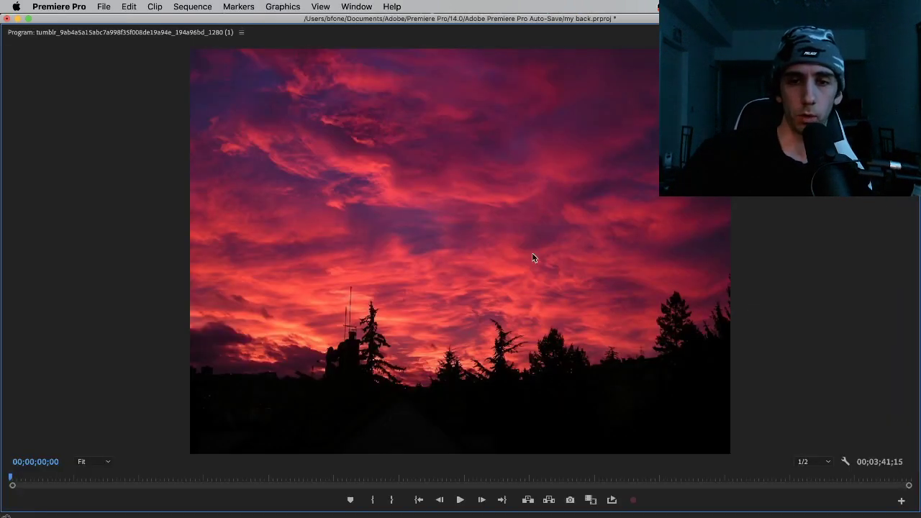
key("grave")
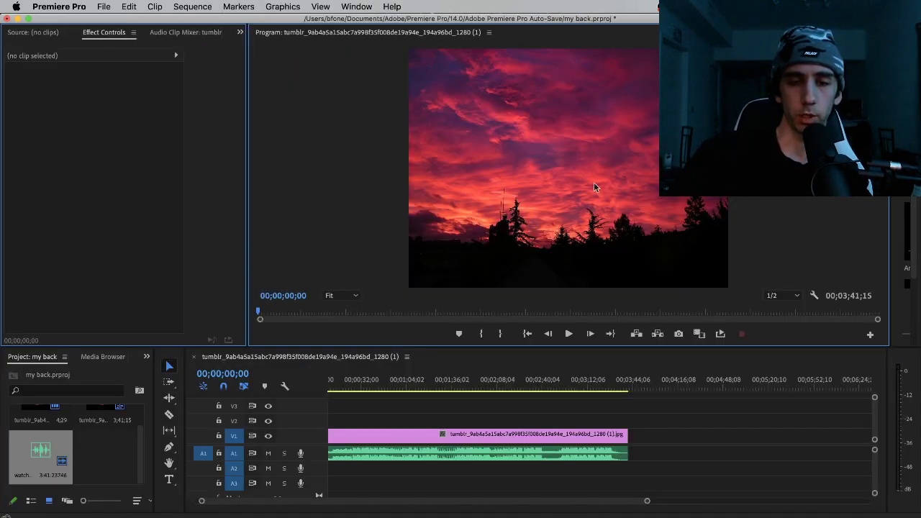
left_click(428, 469)
left_click_drag(410, 503, 161, 453)
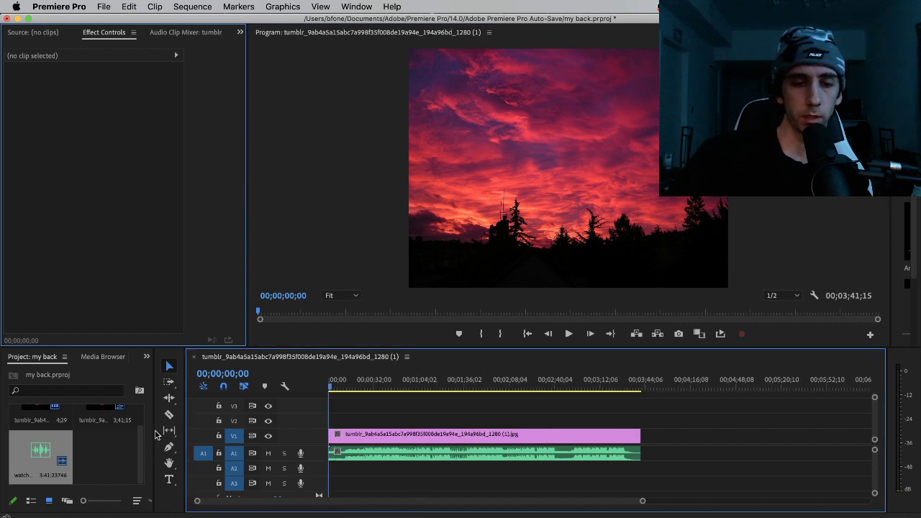
Apply the Noise video effect to the sunset image clip and set Amount of Noise to 18%
left_click(146, 358)
left_click(169, 425)
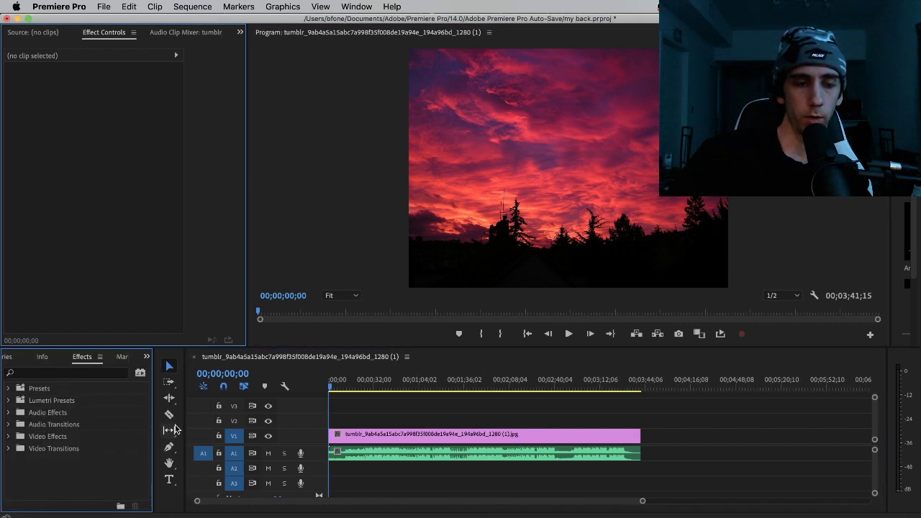
left_click(53, 374)
type("noise")
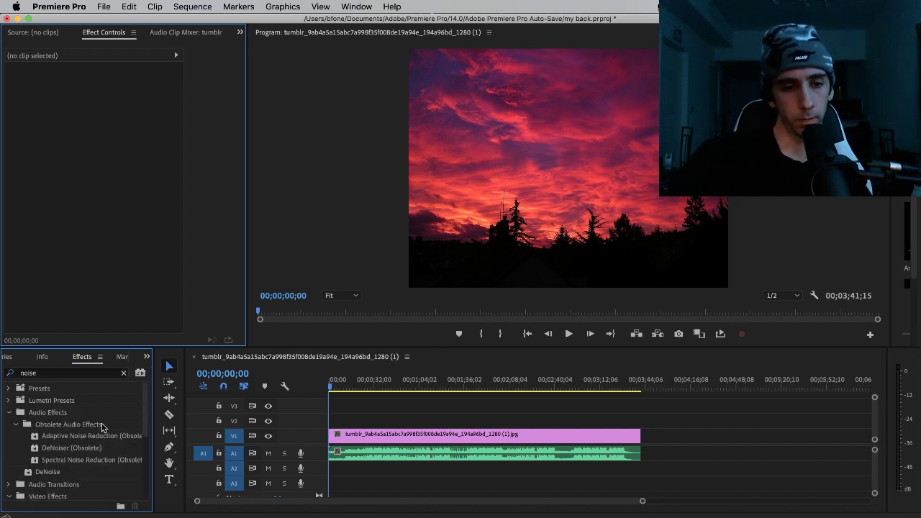
scroll(72, 438, "down", 5)
left_click_drag(50, 446, 400, 442)
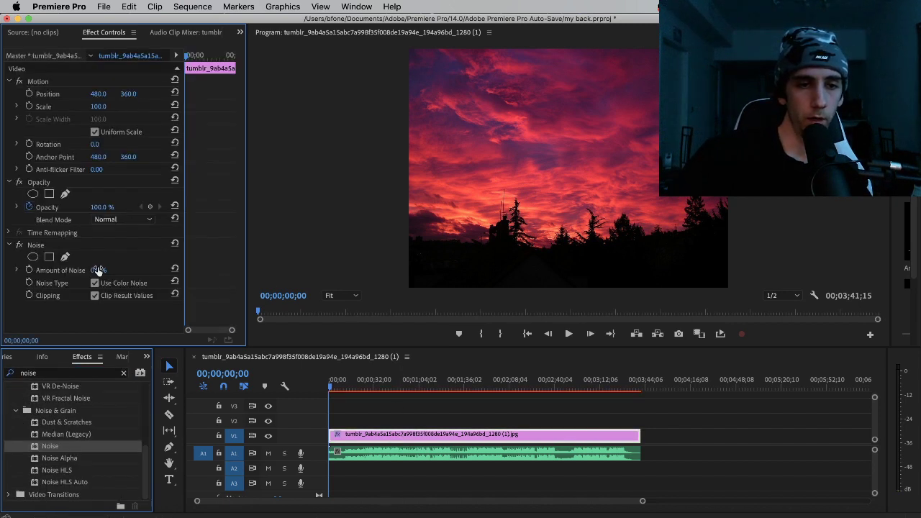
Enlarge the Program monitor and play the start of the sequence to check the noise on the image
left_click_drag(301, 347, 299, 430)
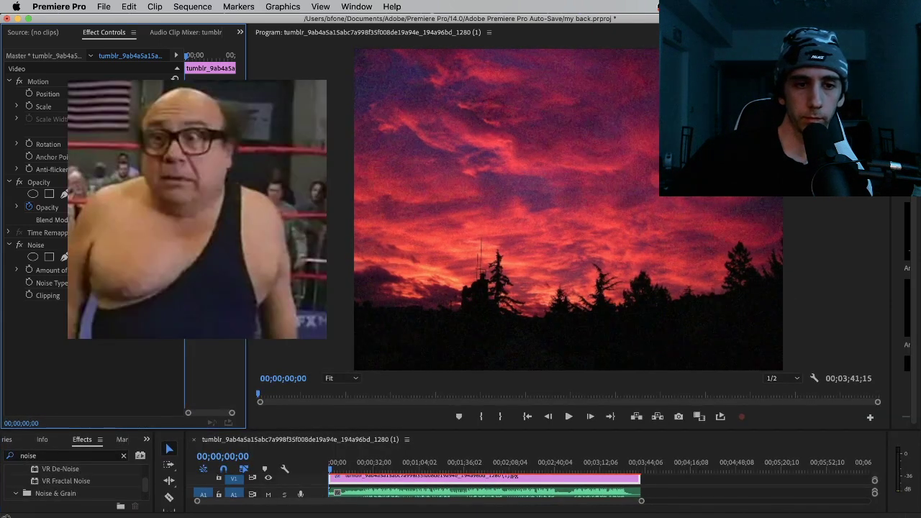
left_click(611, 247)
key("space")
key("space")
left_click_drag(407, 429, 408, 428)
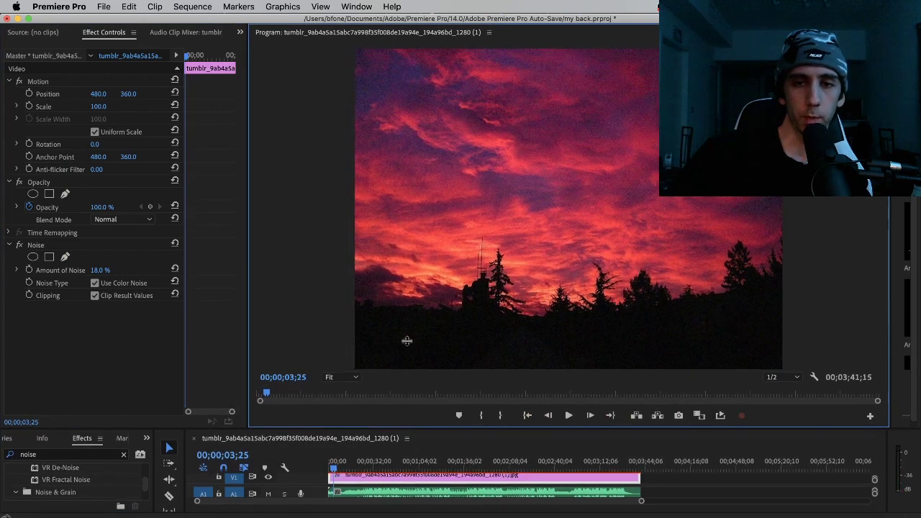
Restore the smaller Program monitor and apply the Fast Color Corrector effect to the sunset image clip on V1
left_click_drag(407, 341, 407, 341)
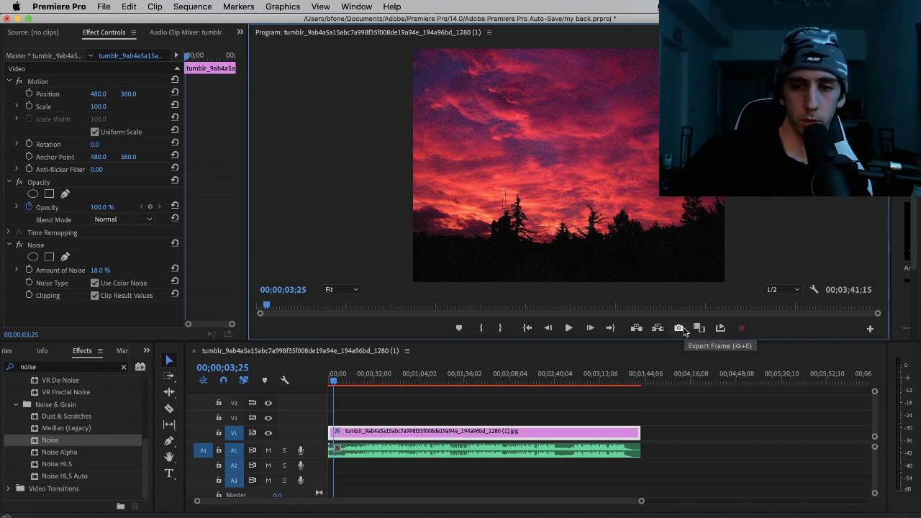
left_click(45, 367)
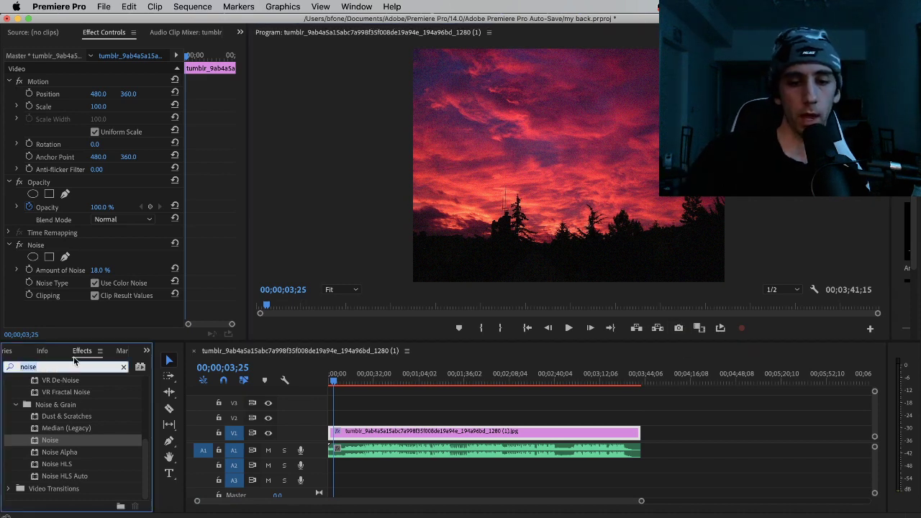
type("saturation")
key("super+a")
key("BackSpace")
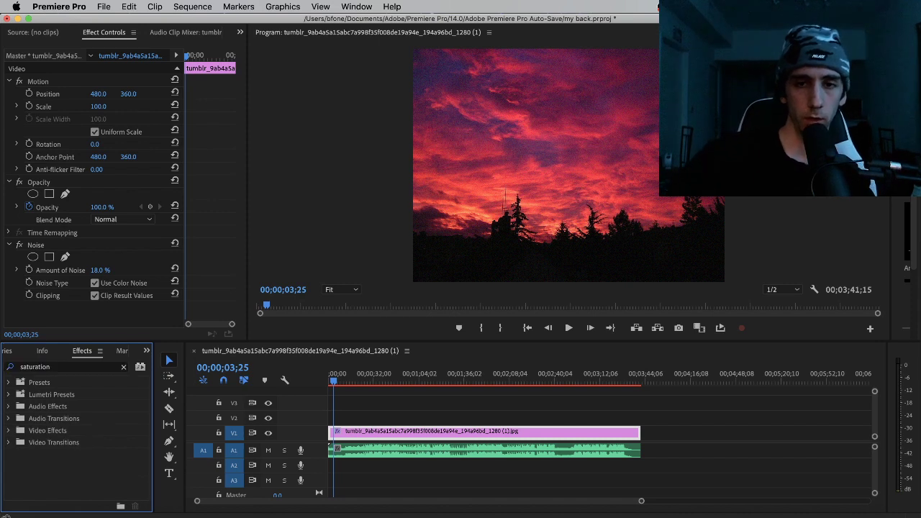
type("fast co")
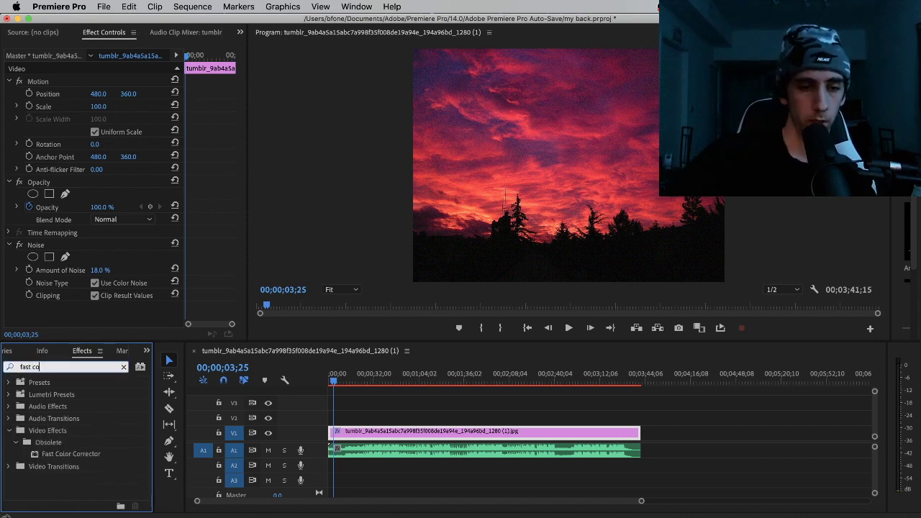
left_click_drag(70, 453, 387, 439)
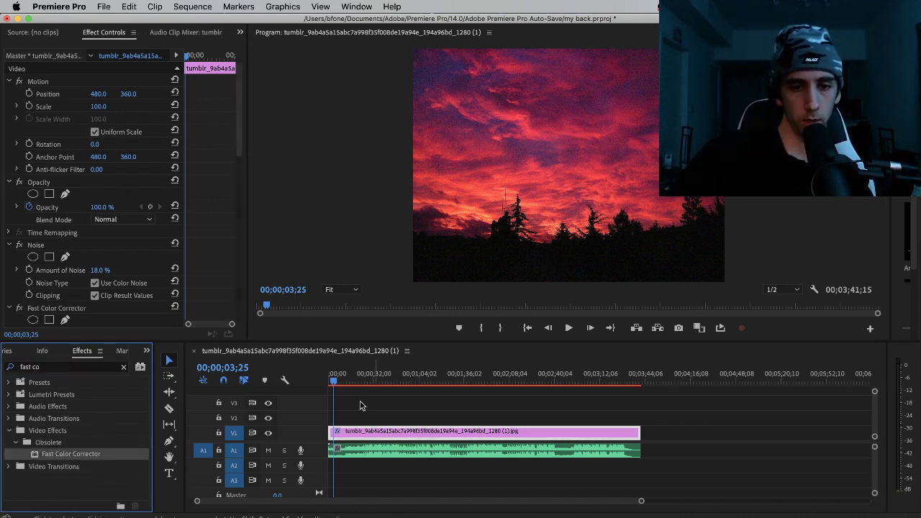
Set the Fast Color Corrector's Saturation to 131 on the sunset image clip
scroll(238, 259, "down", 5)
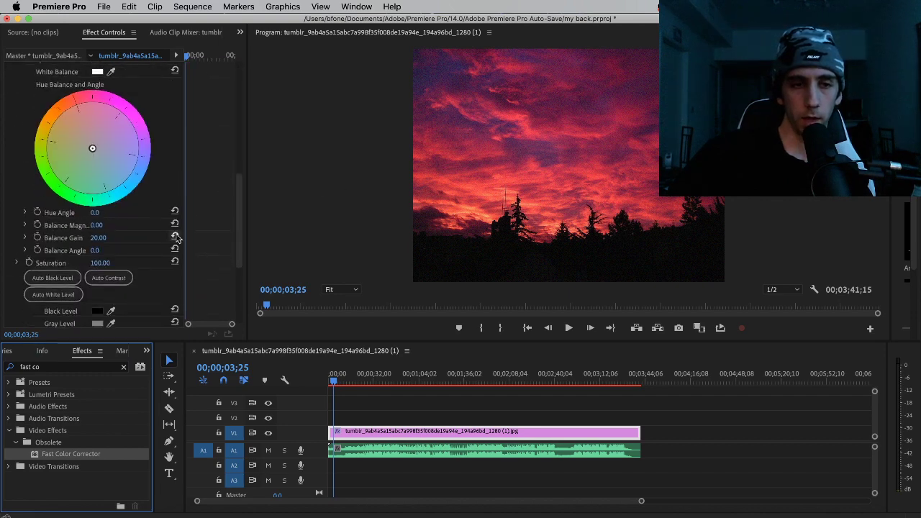
scroll(224, 266, "down", 5)
scroll(229, 238, "up", 2)
left_click(97, 192)
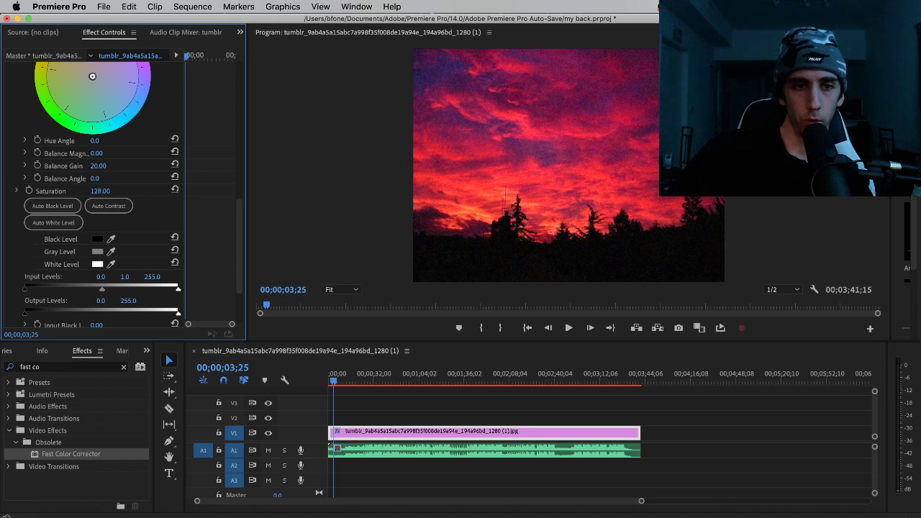
left_click_drag(100, 191, 74, 190)
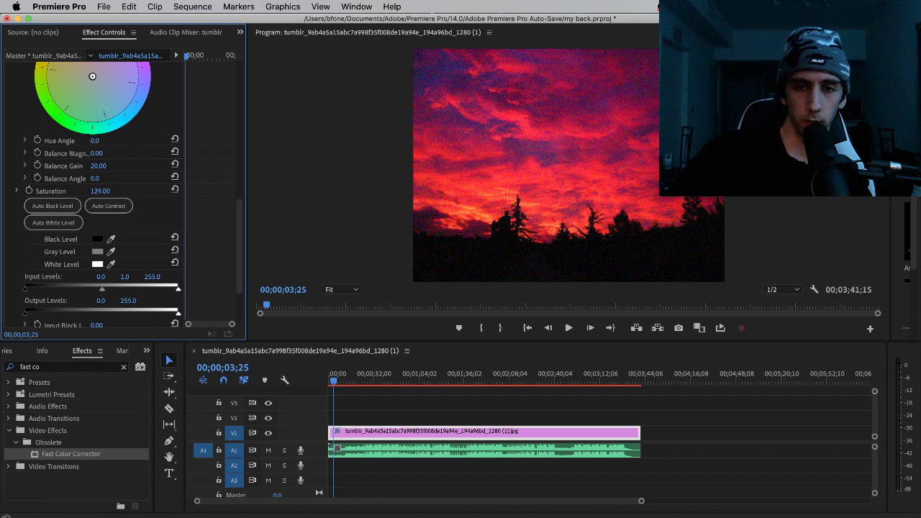
left_click_drag(100, 191, 65, 190)
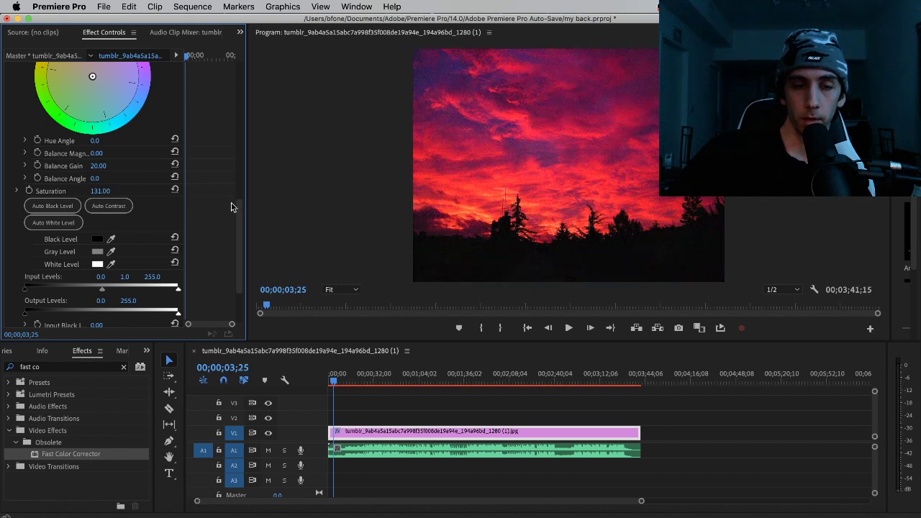
Try shifting the hue balance on the Fast Color Corrector's color wheel, undo it and look over the remaining settings
scroll(215, 279, "up", 5)
left_click_drag(92, 185, 52, 195)
key("super+z")
scroll(154, 248, "down", 7)
left_click_drag(176, 241, 202, 242)
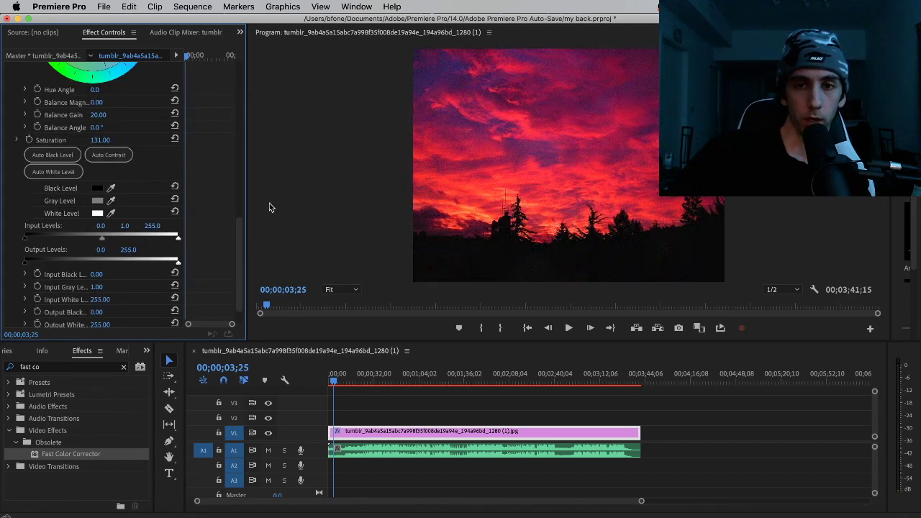
scroll(213, 250, "down", 2)
scroll(223, 249, "up", 2)
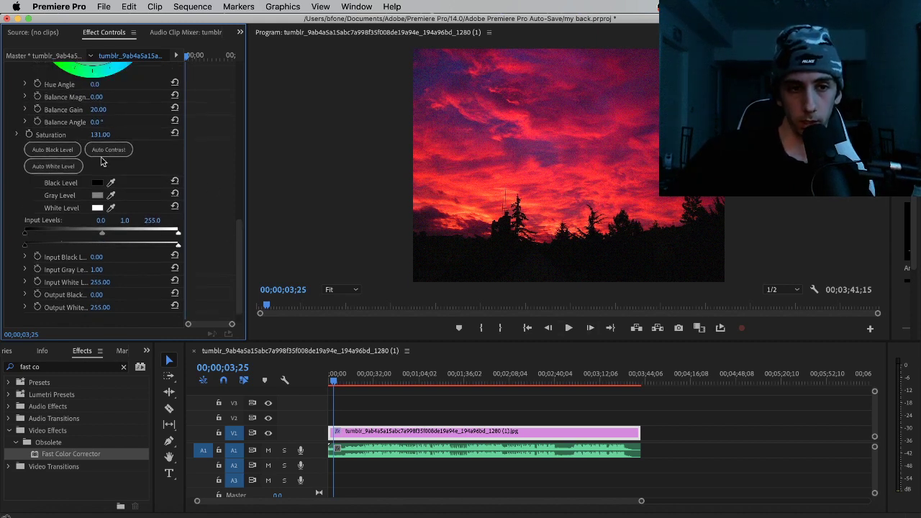
scroll(208, 223, "up", 10)
scroll(214, 228, "down", 5)
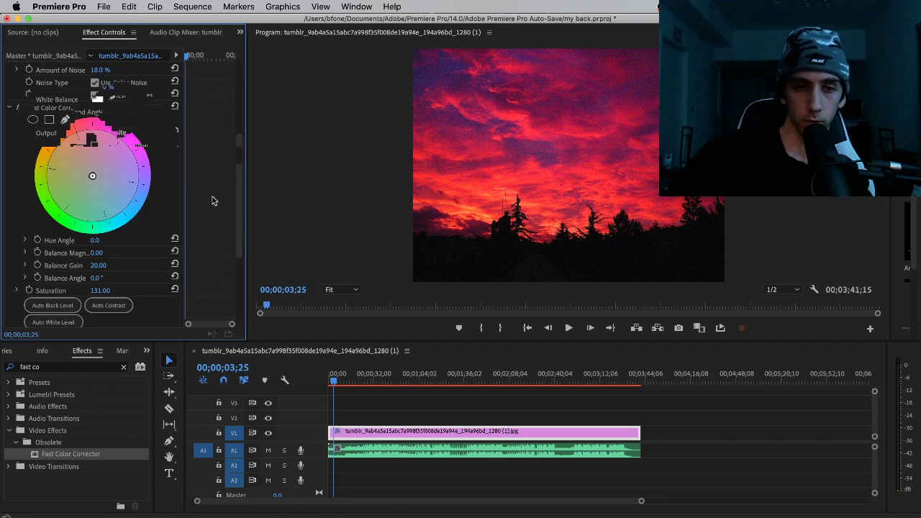
scroll(234, 231, "up", 4)
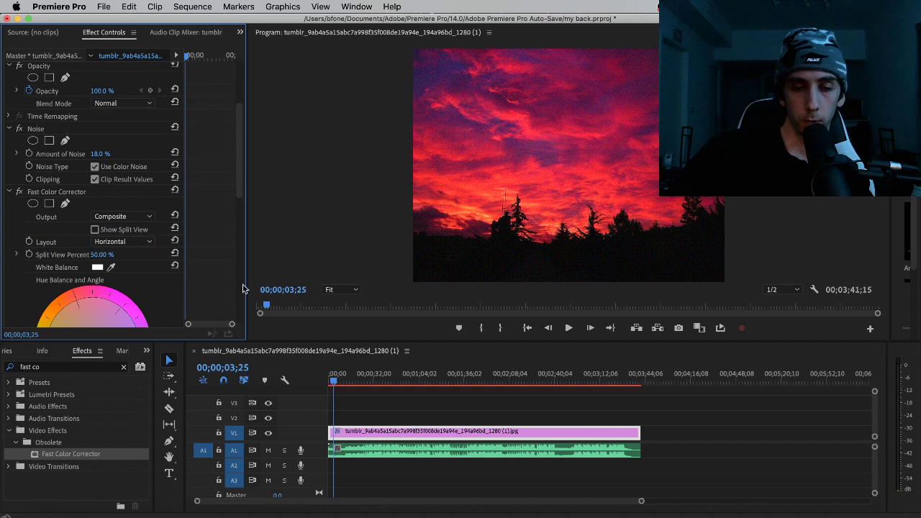
Play the sequence on to 00;00;04;22 and export that frame as a PNG still imported into the project
left_click(567, 328)
key("space")
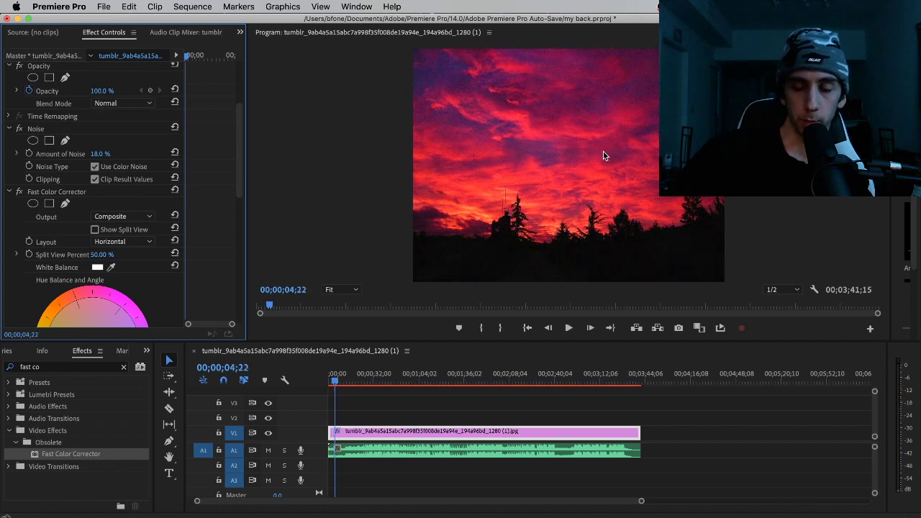
left_click(678, 328)
left_click(551, 321)
Place the exported still at the start of V2 and extend it to the end of the audio track
left_click(12, 364)
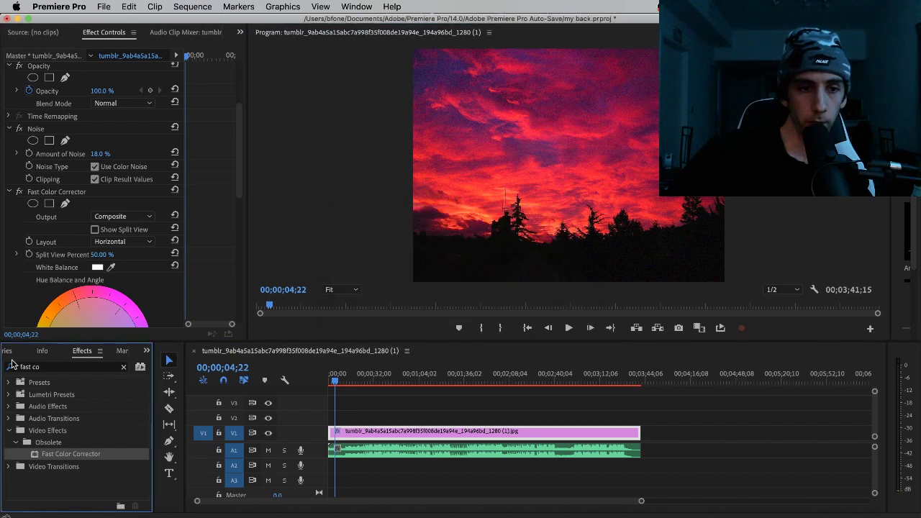
left_click(7, 350)
left_click(29, 350)
left_click_drag(177, 442, 334, 422)
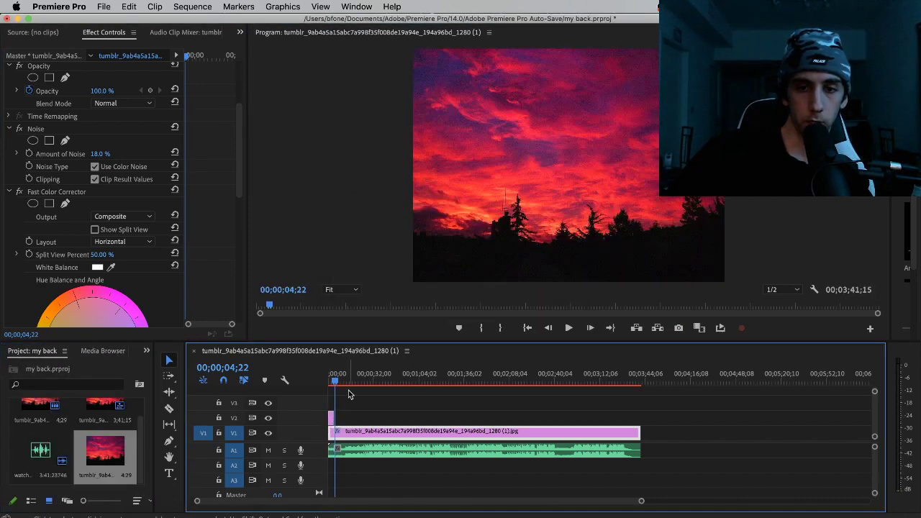
left_click_drag(334, 417, 639, 417)
Preview the sequence in a maximized Program monitor, restore the layout and turn off the V1 track output
left_click(557, 143)
key("space")
key("grave")
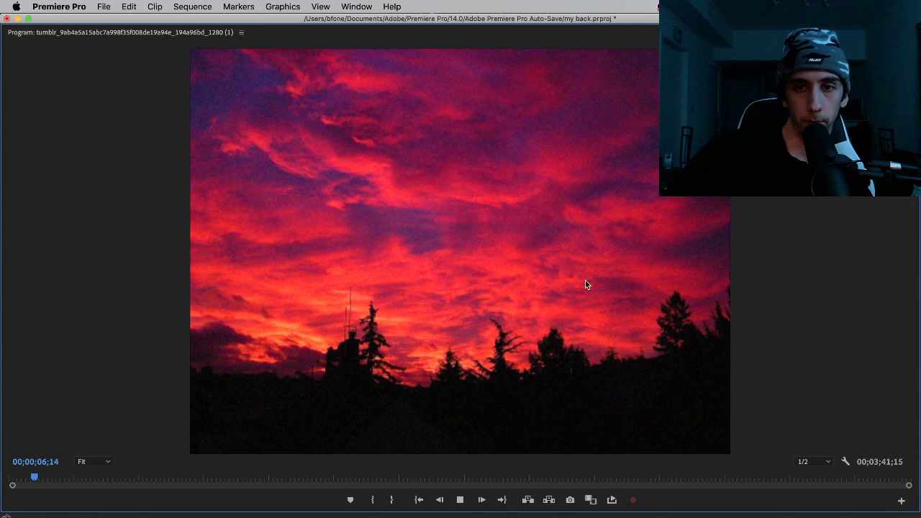
key("space")
key("grave")
left_click(517, 398)
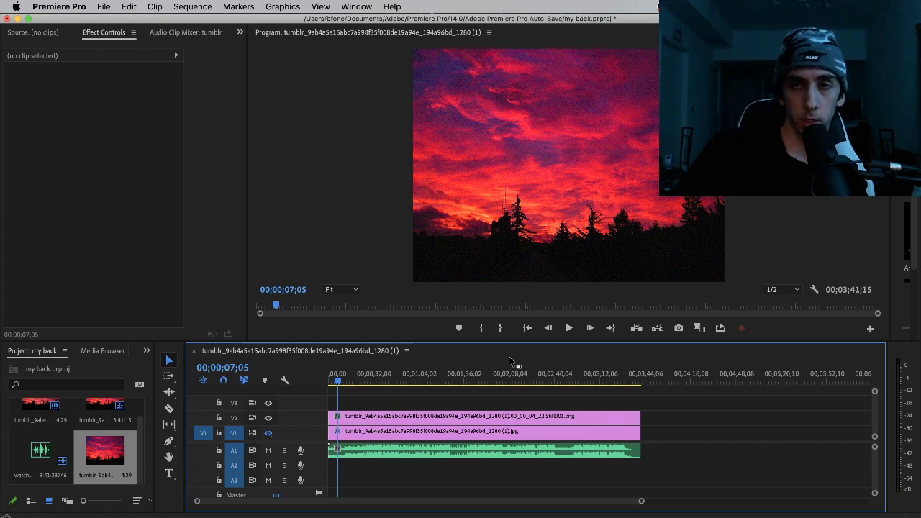
Apply the Fast Color Corrector effect to the exported still on V2
left_click(406, 416)
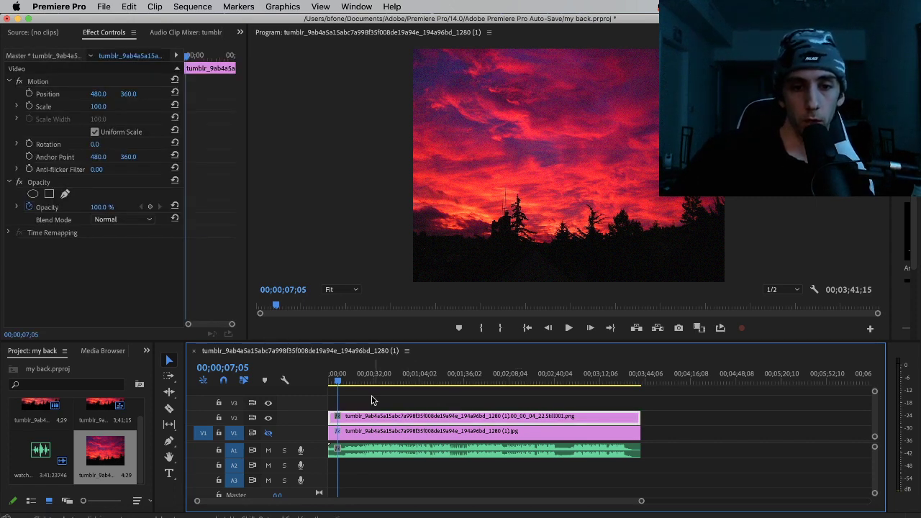
left_click(147, 351)
left_click(163, 417)
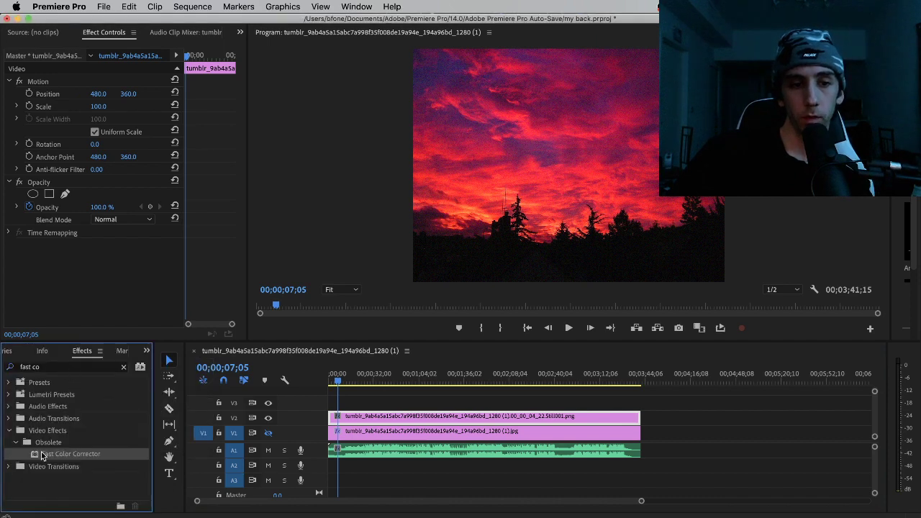
left_click_drag(333, 432, 403, 428)
scroll(199, 243, "down", 5)
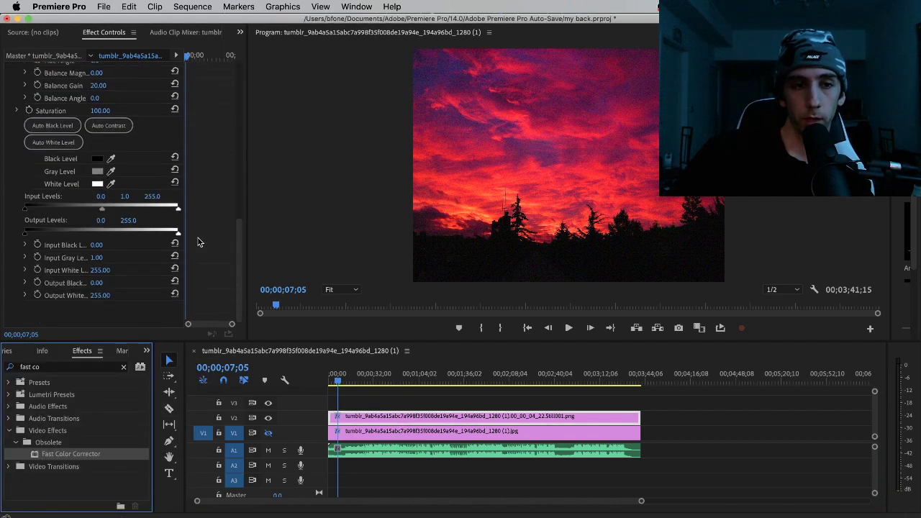
Set the V2 still's Fast Color Corrector Saturation to 90 and turn off the V2 track output
left_click(101, 111)
type("90")
key("Return")
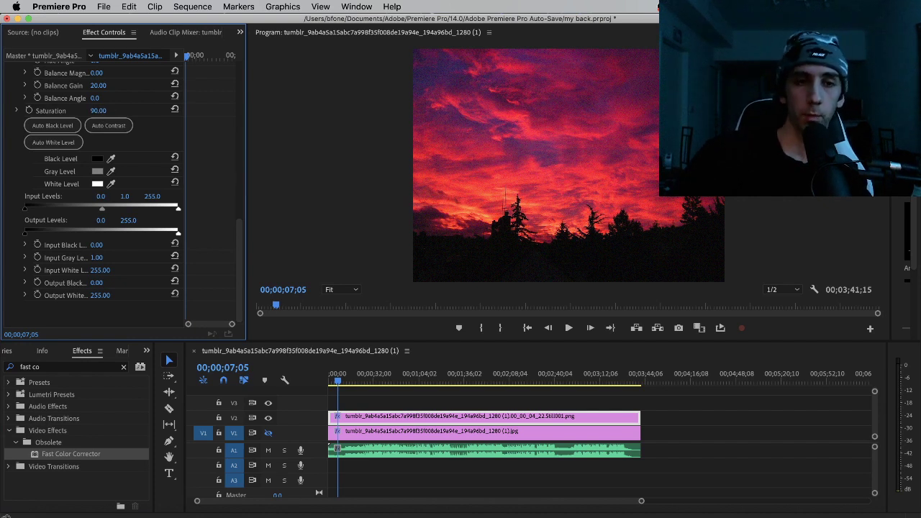
left_click(382, 400)
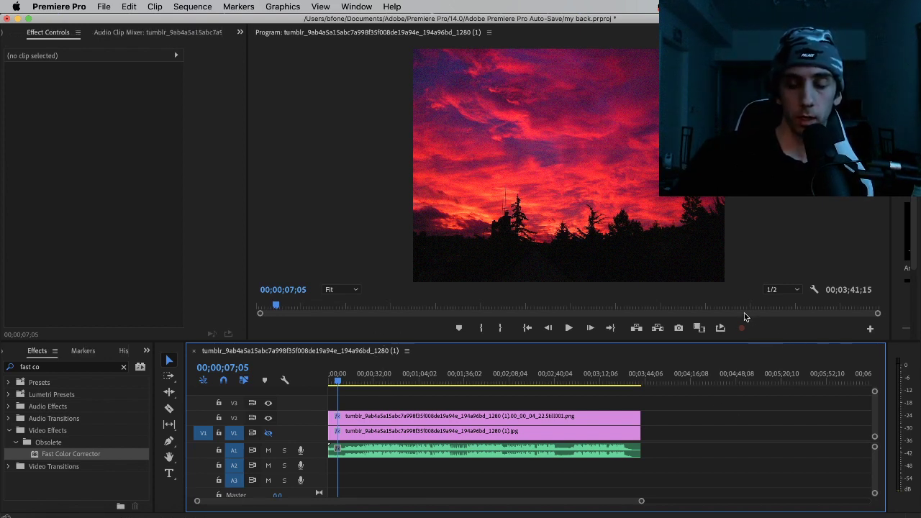
left_click(272, 428)
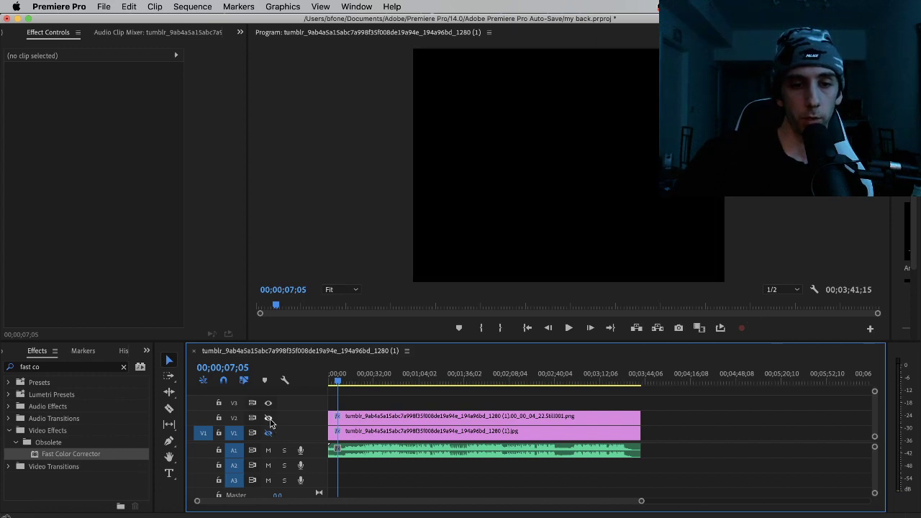
Switch to Chrome and save the "Enjoy Yourself" palm sunset from the Tumblr likes as a GIF image in Cool Pics
left_click(175, 512)
scroll(500, 382, "down", 2)
scroll(500, 382, "up", 1)
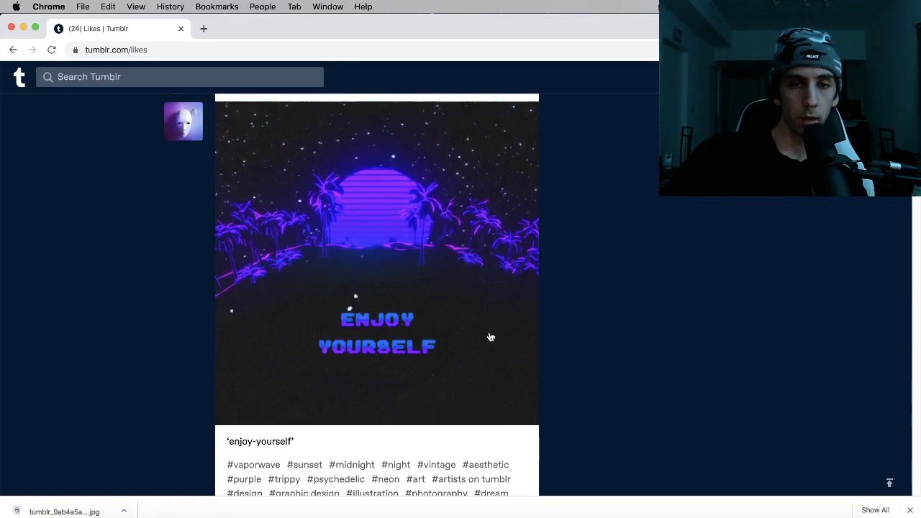
left_click(364, 209)
right_click(444, 248)
left_click(482, 262)
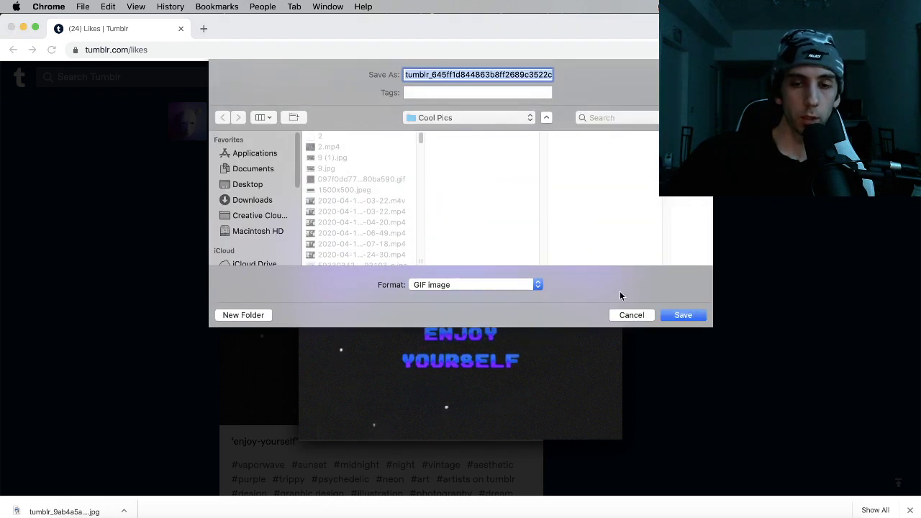
left_click(696, 315)
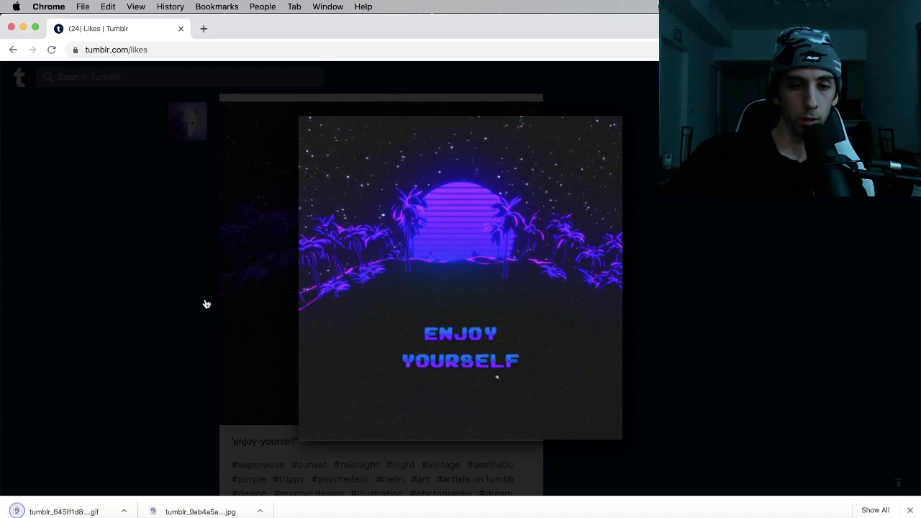
left_click(204, 304)
Find the pixel-art pagoda animation in the Tumblr likes and check its save format without saving it
scroll(311, 433, "down", 5)
scroll(314, 427, "down", 20)
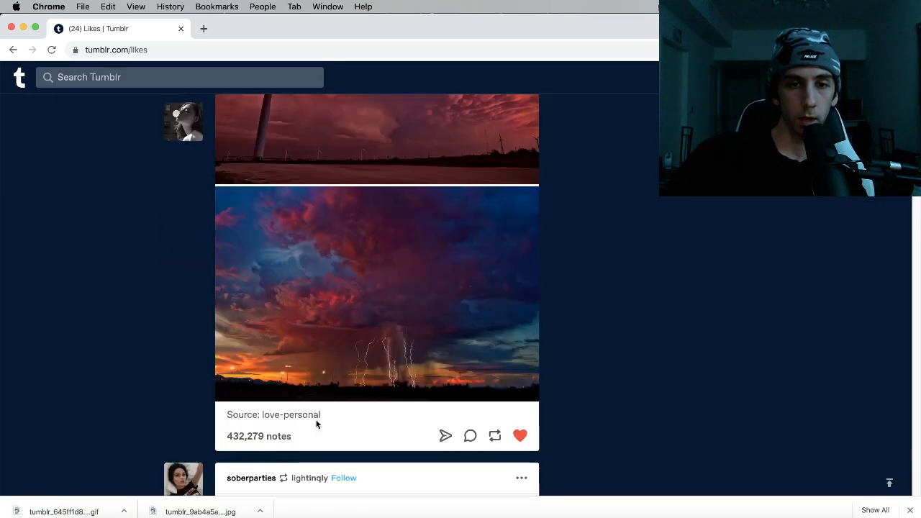
scroll(316, 421, "up", 10)
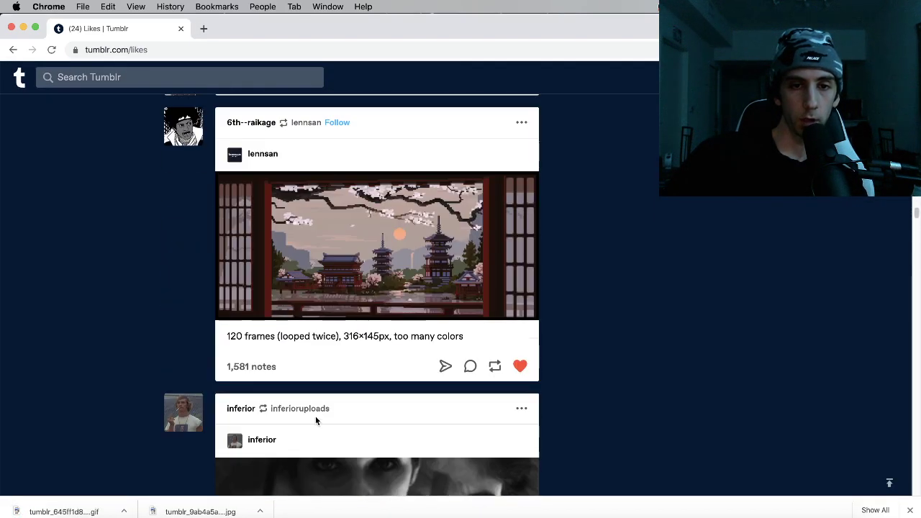
left_click(405, 277)
right_click(462, 282)
left_click(496, 300)
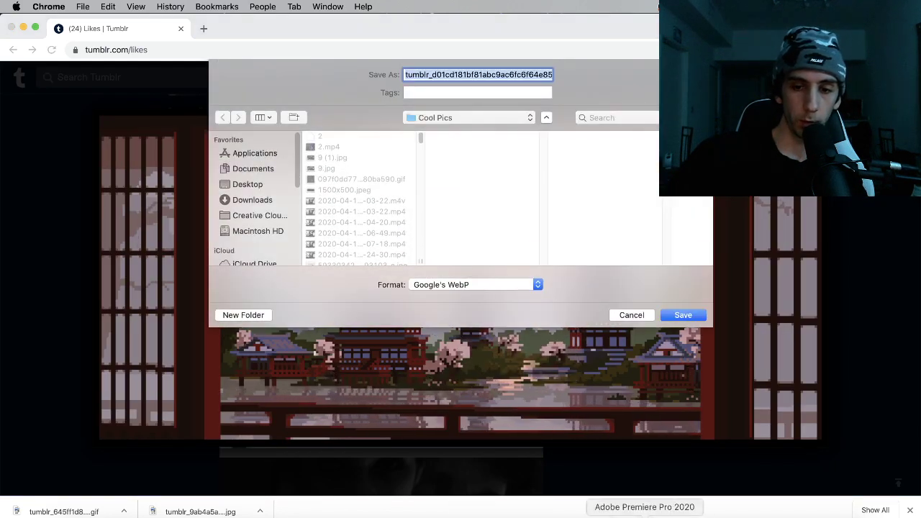
left_click(631, 315)
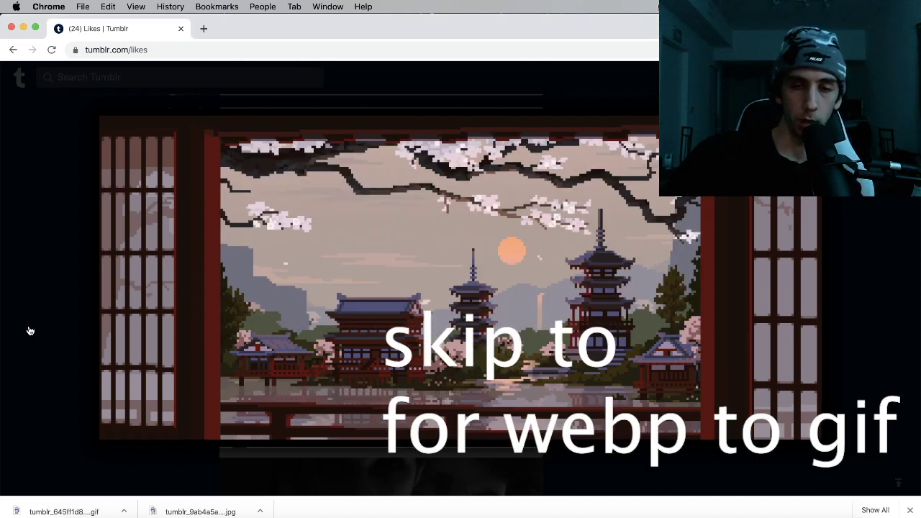
left_click(30, 331)
scroll(524, 329, "down", 2)
scroll(549, 317, "down", 7)
scroll(549, 316, "down", 15)
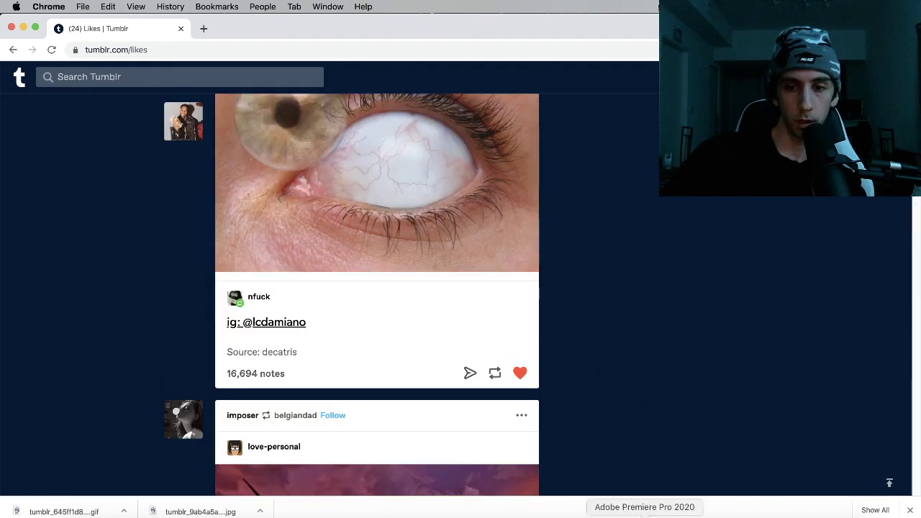
Switch to the devotion project in Premiere Pro and play the "Enjoy Yourself" GIF clip in its sequence
left_click(644, 515)
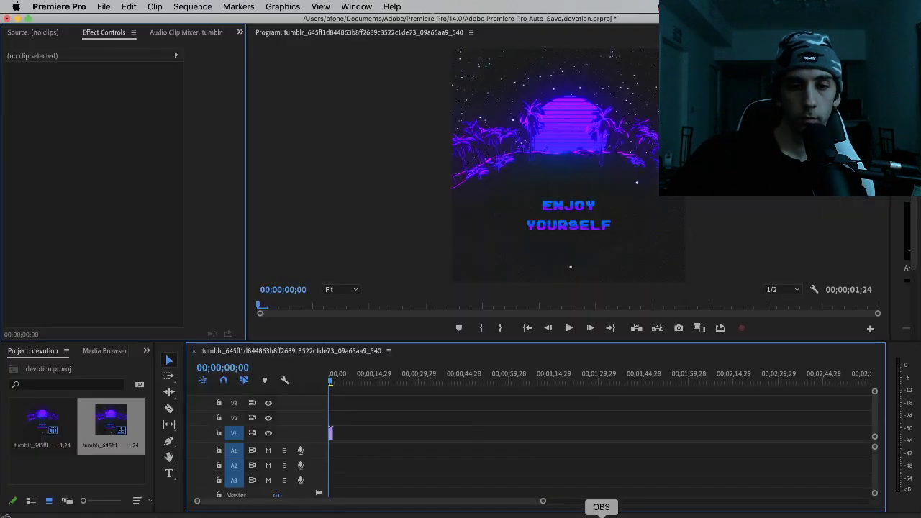
left_click_drag(542, 501, 395, 510)
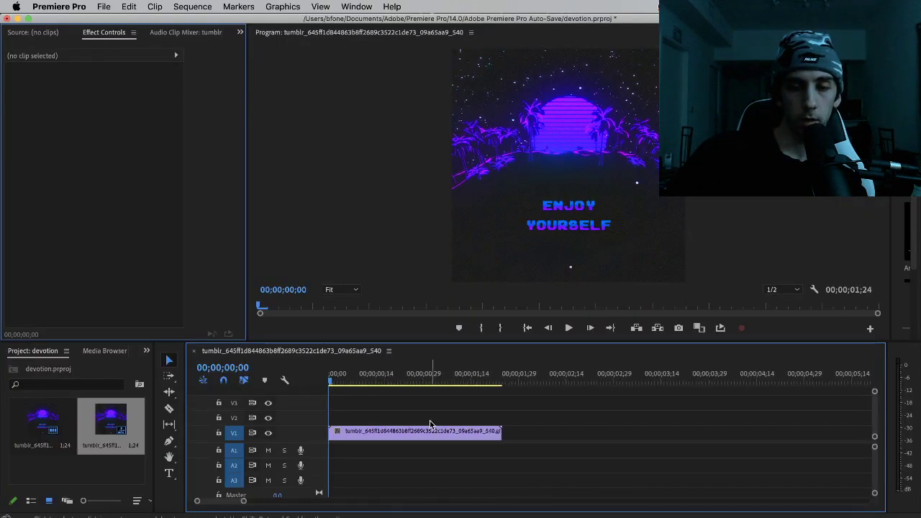
key("space")
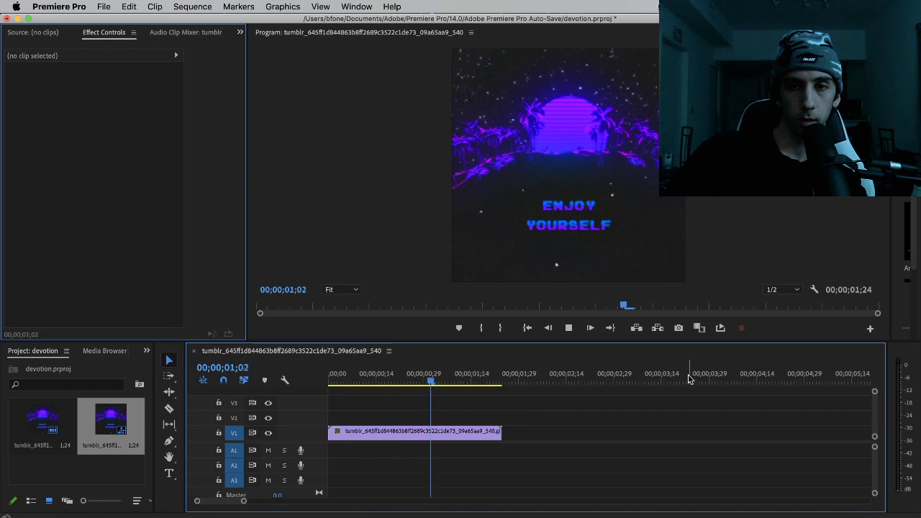
Duplicate the "Enjoy Yourself" GIF clip on V1 so the copy starts exactly where the original ends
left_click_drag(479, 381, 329, 385)
left_click_drag(451, 409, 384, 463)
left_click(501, 382)
left_click(503, 381)
key("super+v")
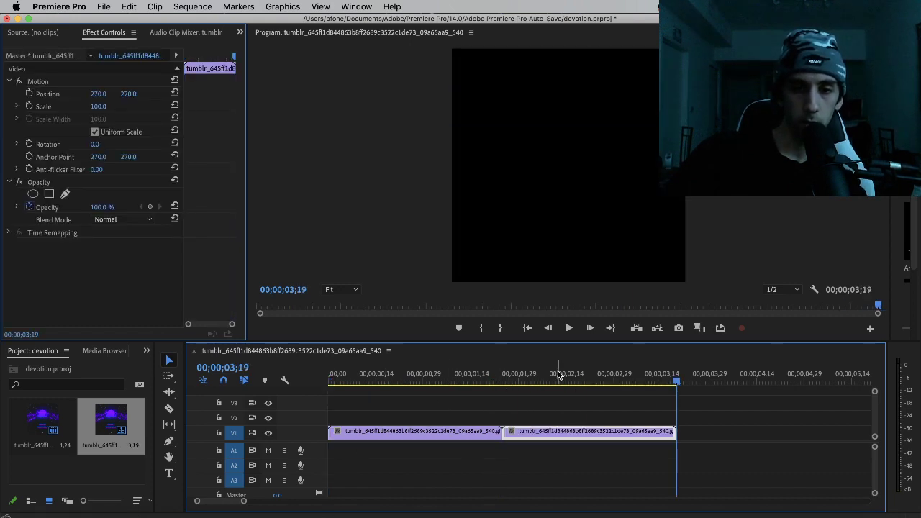
Preview the repeated GIF at enlarged size, then scrub back around the cut between the two clips
key("space")
key("grave")
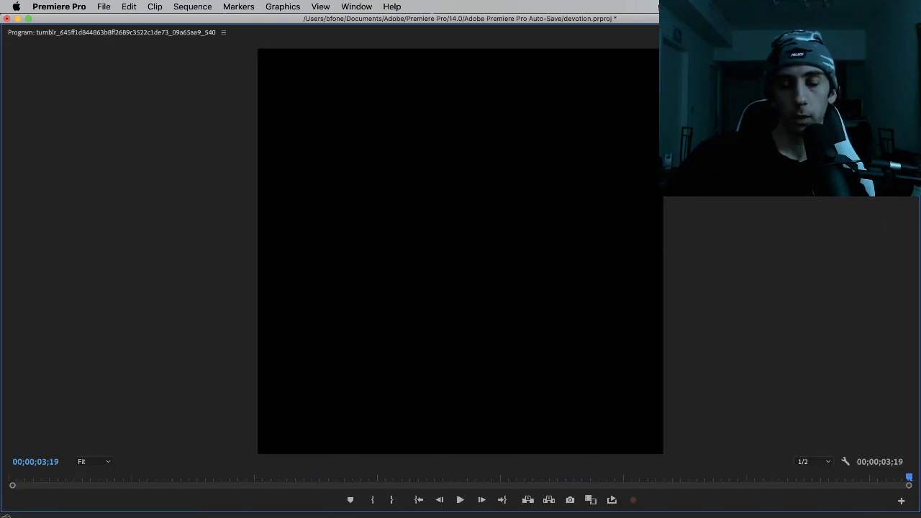
key("grave")
left_click_drag(485, 381, 462, 388)
left_click(488, 436)
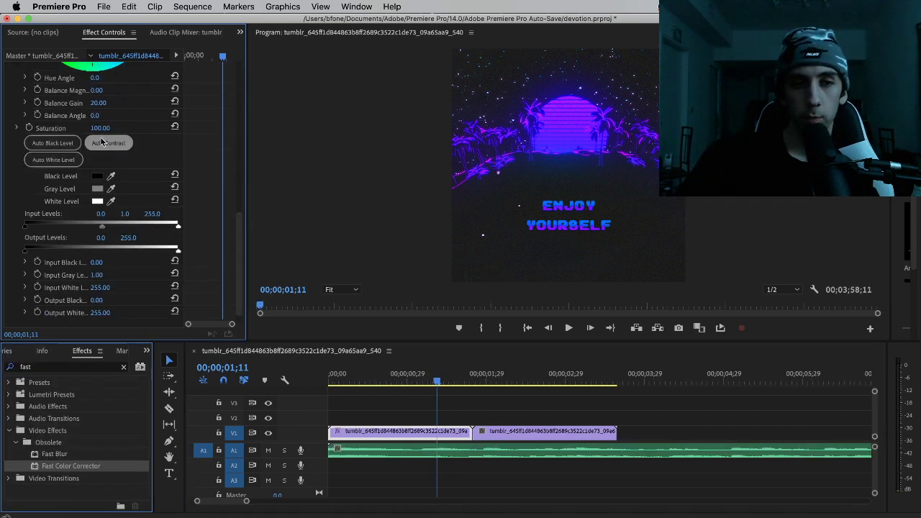
Set the first GIF clip's Fast Color Corrector Saturation to 126 and check the preview at enlarged size
left_click(114, 128)
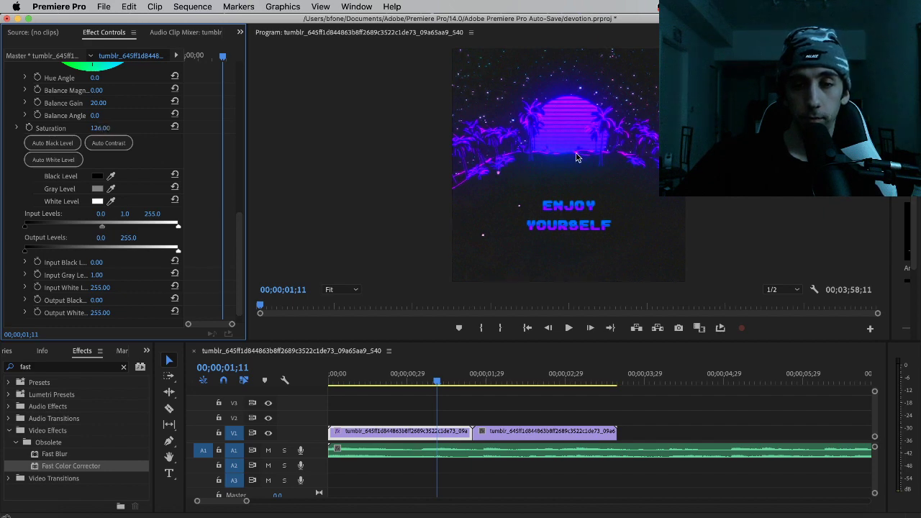
key("grave")
key("grave")
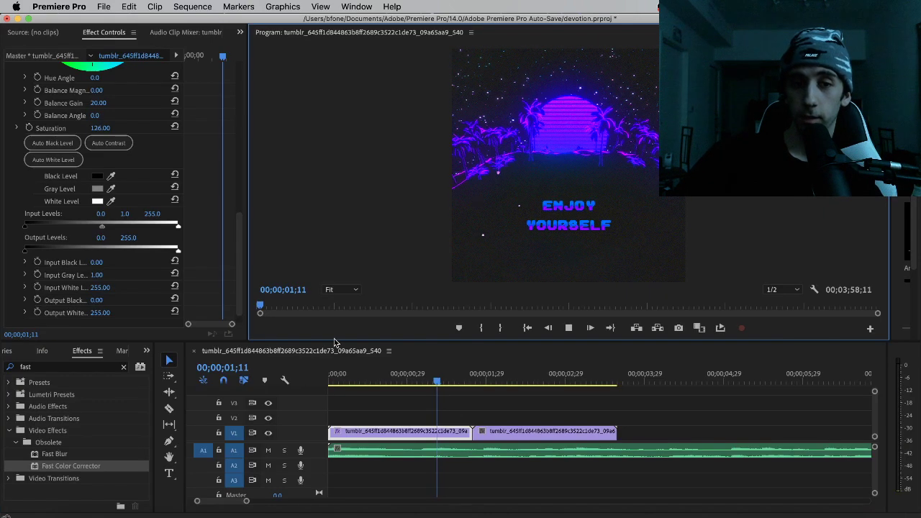
Enlarge the Program monitor, set its playback resolution to Full and play the sequence from the start
left_click_drag(333, 343, 432, 405)
key("space")
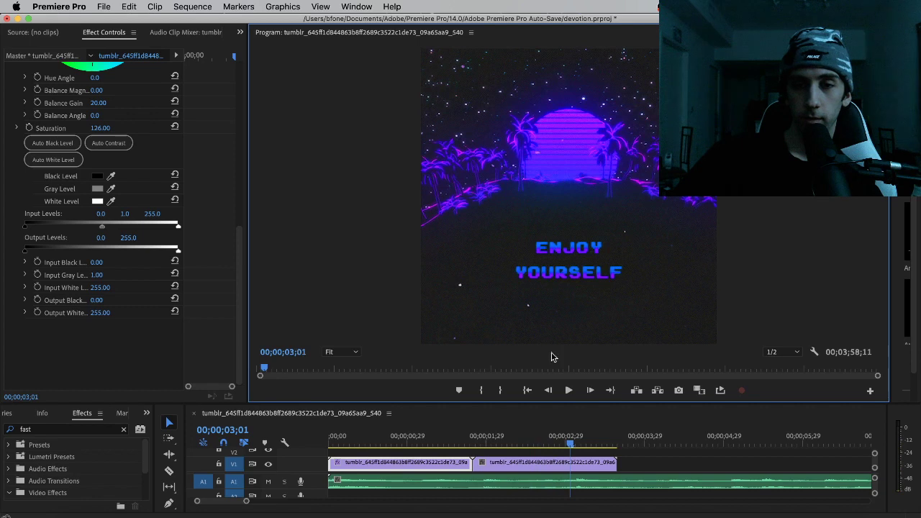
left_click(784, 356)
left_click(776, 360)
left_click(332, 438)
key("space")
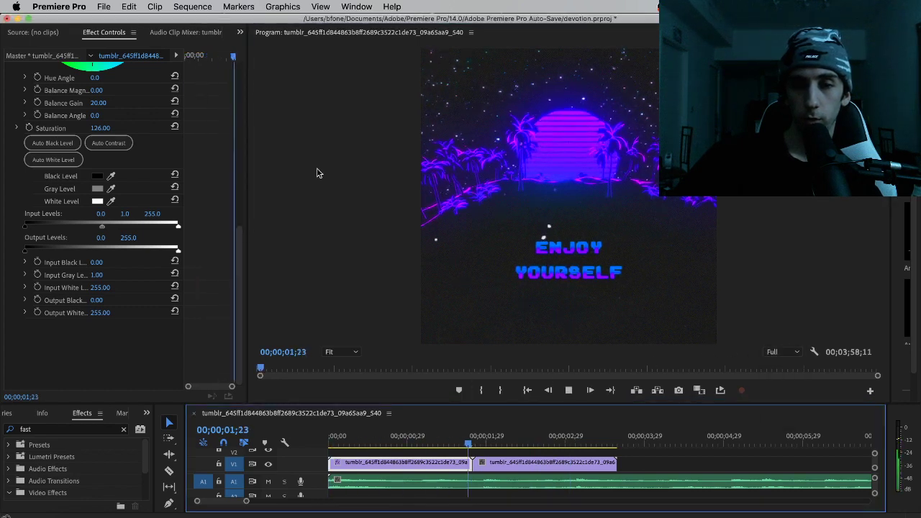
Set the first GIF clip's Fast Color Corrector Saturation to 156 and replay the sequence from the start
key("space")
key("Home")
key("space")
left_click_drag(100, 127, 118, 128)
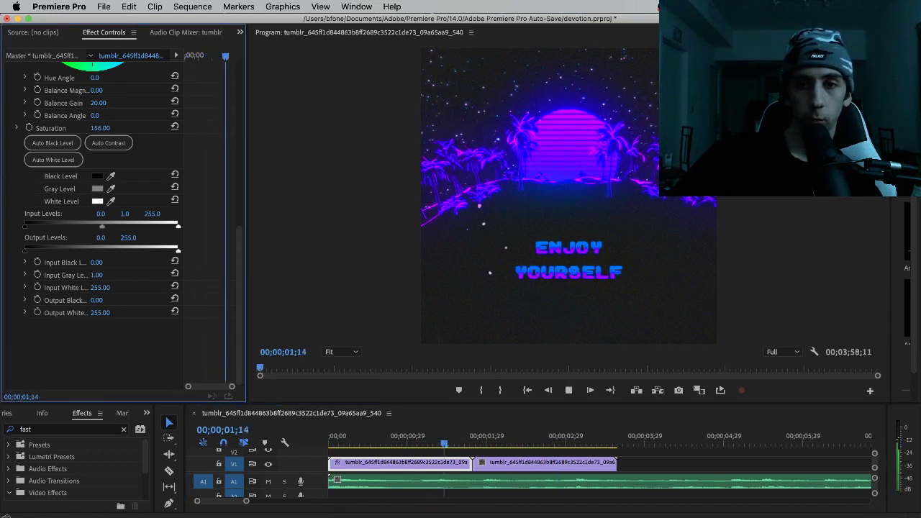
left_click(199, 439)
key("space")
key("Home")
key("space")
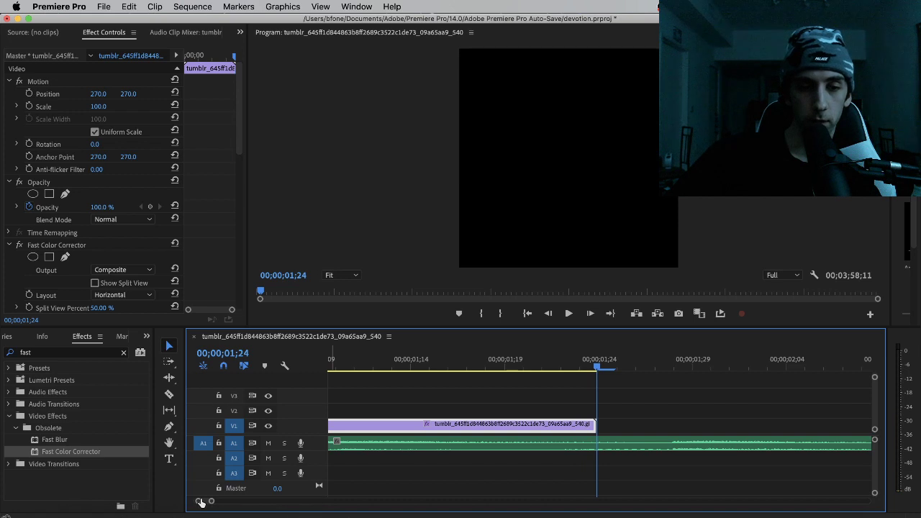
Paste copies of the color-corrected GIF clip end to end along V1 until they extend past the song's end
left_click_drag(210, 503, 512, 500)
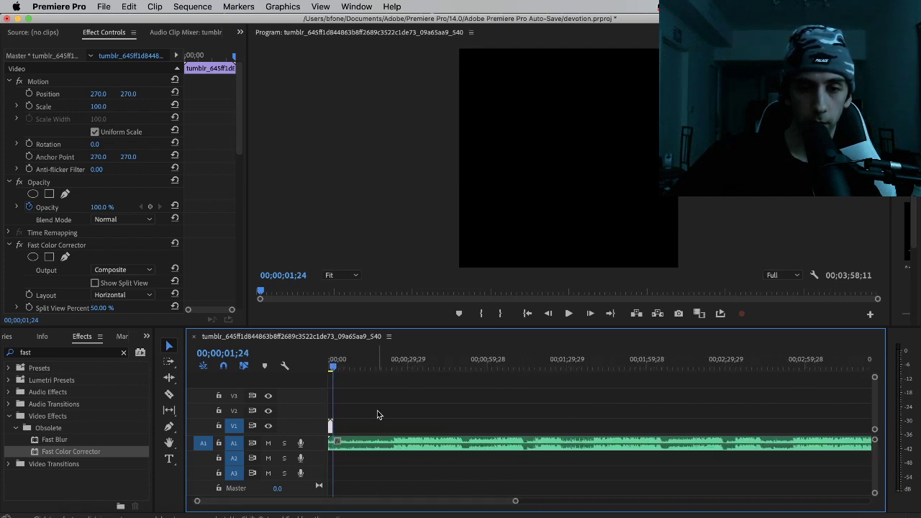
key("space")
left_click_drag(433, 409, 309, 432)
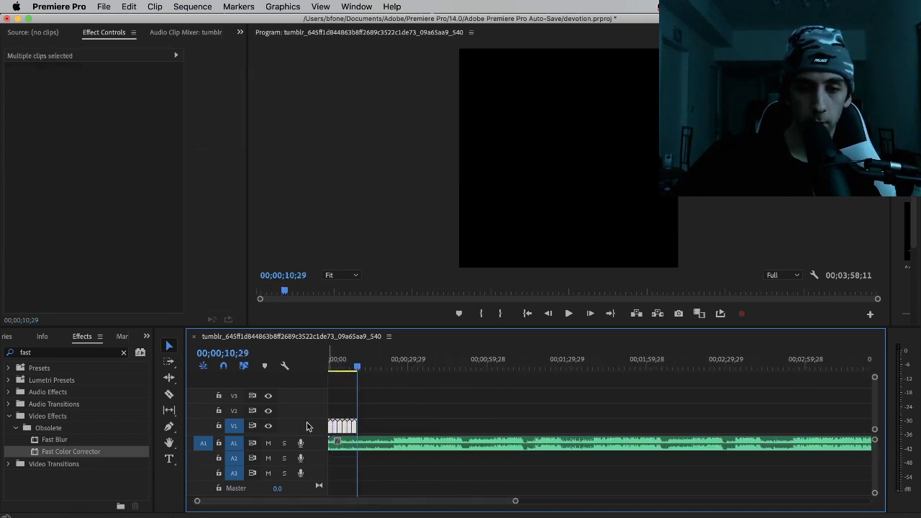
left_click_drag(515, 501, 583, 496)
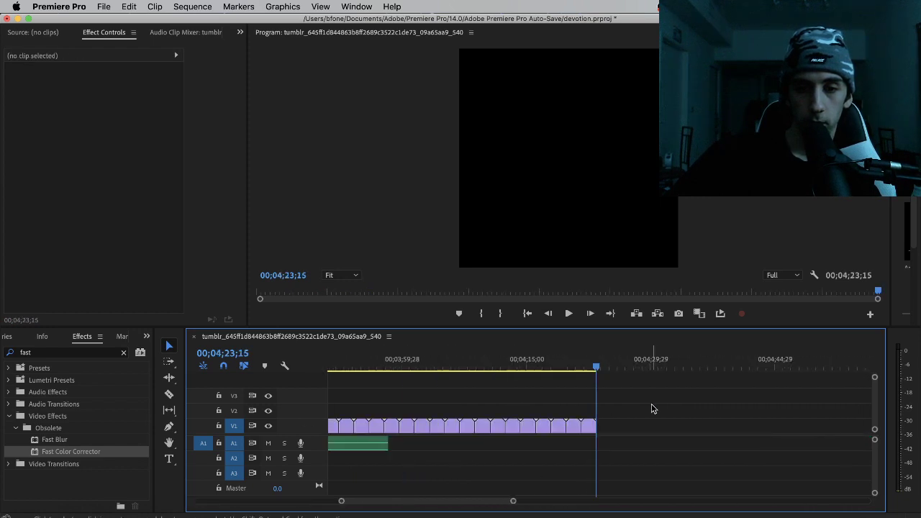
Remove the V1 clip portions beyond the end of the audio and return the playhead to the start
left_click_drag(651, 409, 388, 429)
key("Delete")
key("Home")
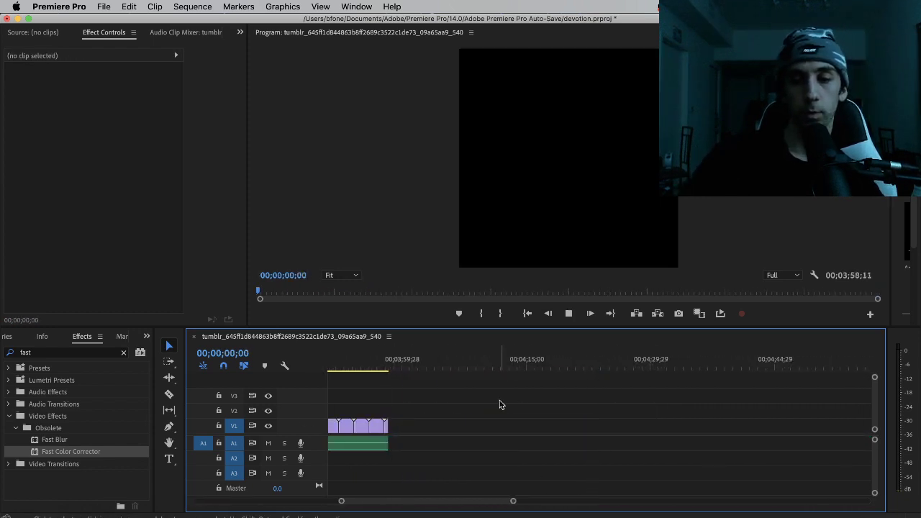
Play the looping GIF with the song and return to the start of the sequence
key("space")
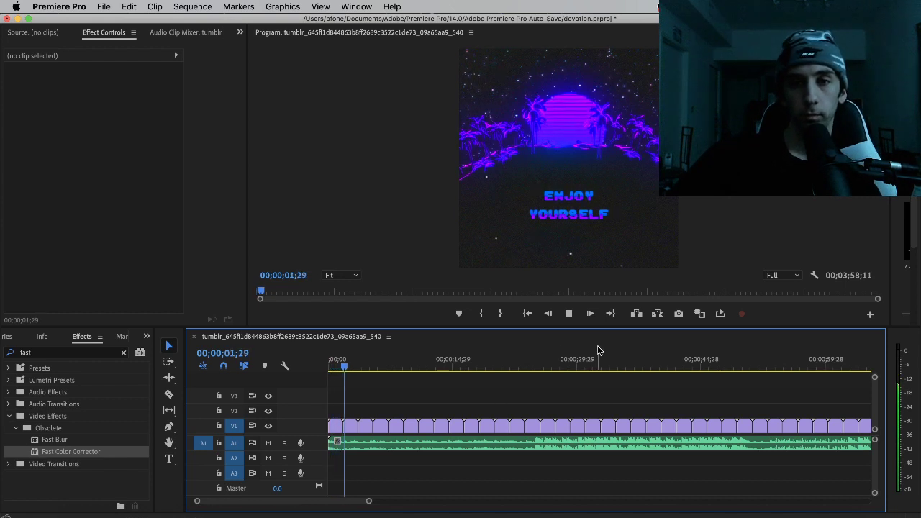
key("space")
left_click_drag(366, 504, 298, 502)
key("Home")
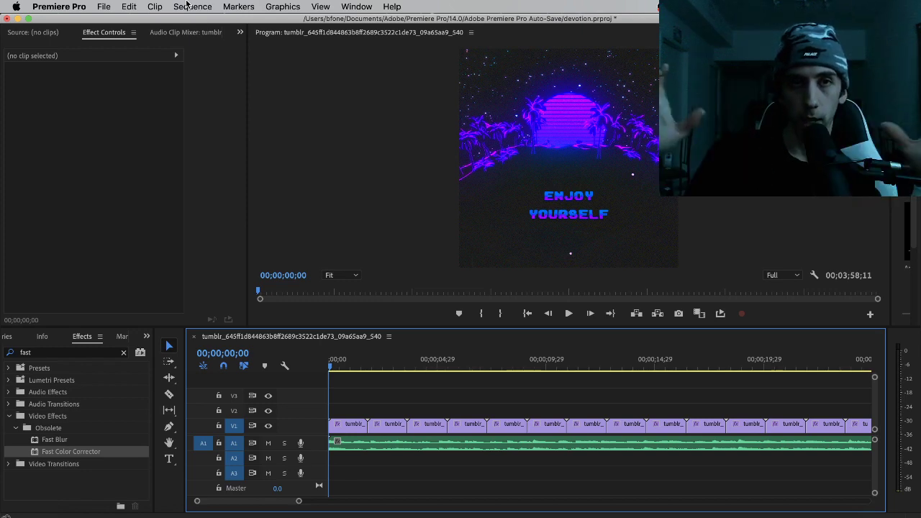
Set the sequence frame size to 1280 horizontal by 720 vertical
left_click(189, 6)
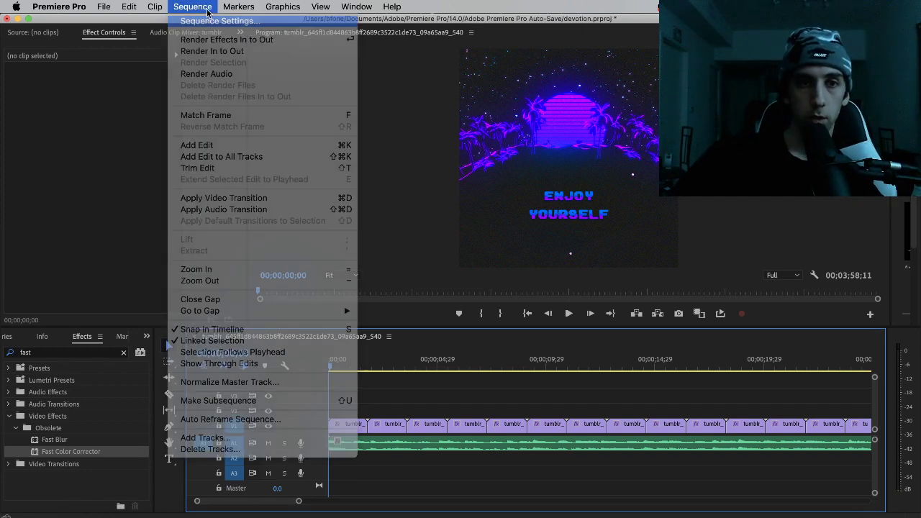
left_click(208, 20)
left_click(400, 128)
type("1280")
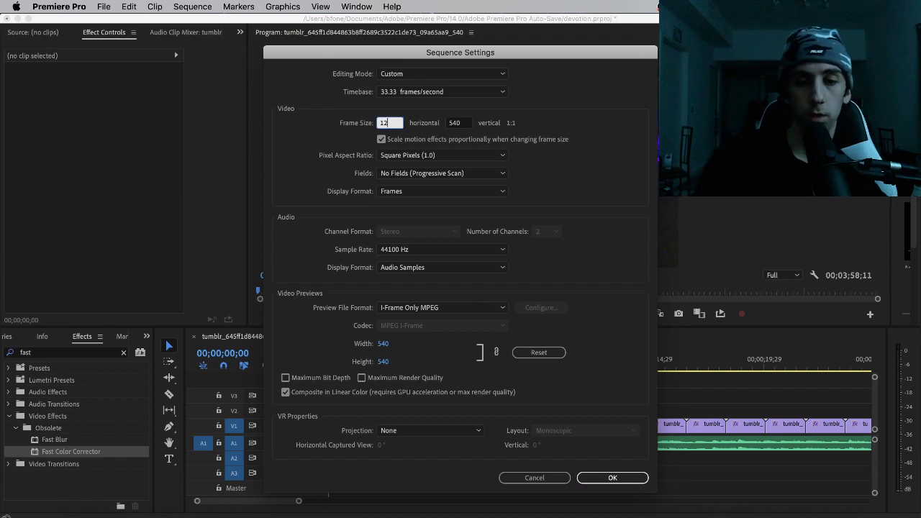
key("Tab")
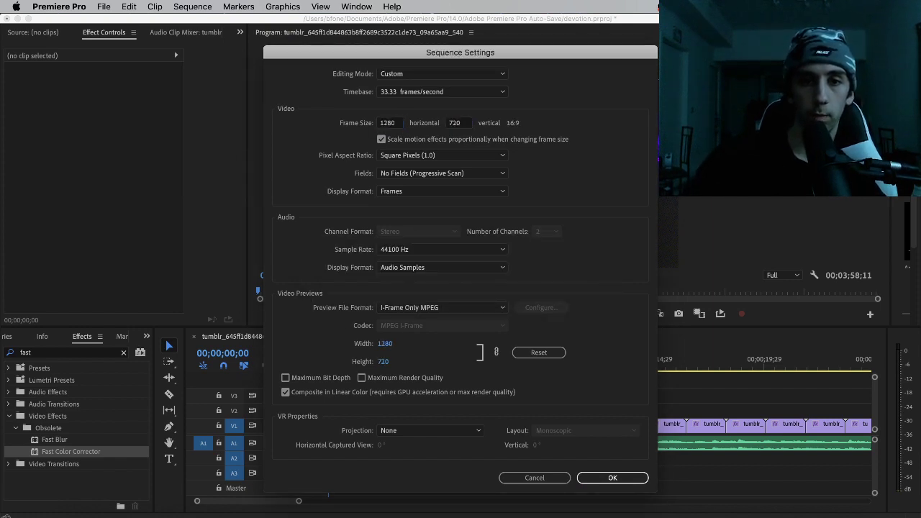
key("Return")
Scale the first GIF clip to 134 and delete all the other clips on V1, keeping the audio
left_click(363, 444)
left_click_drag(98, 106, 121, 106)
key("Delete")
left_click_drag(298, 501, 251, 501)
key("ctrl+z")
left_click(353, 423)
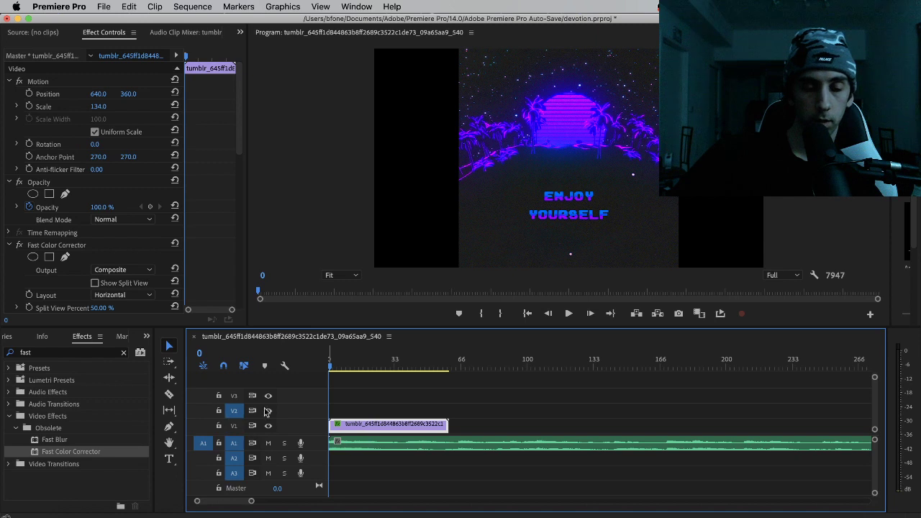
Duplicate the GIF clip onto V2 directly above the original and set the V1 clip's Scale to 240
left_click_drag(389, 424, 389, 409)
left_click(392, 365)
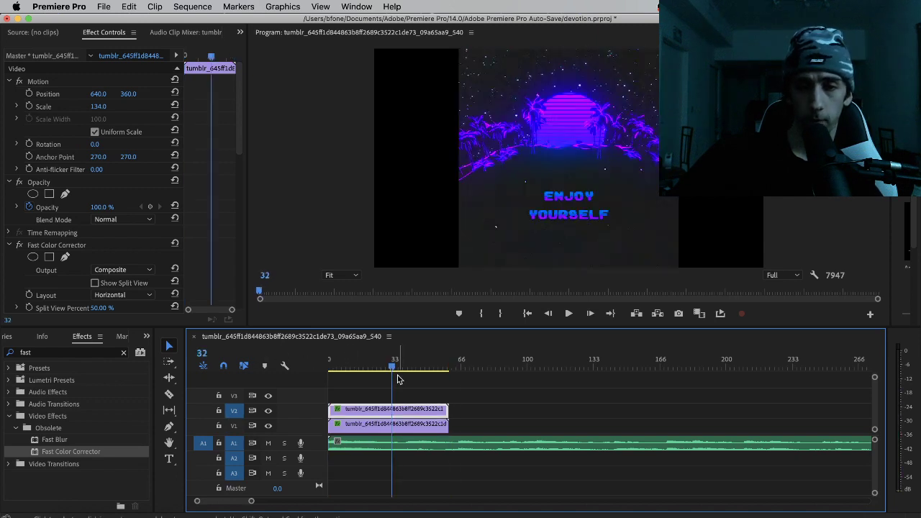
left_click(379, 423)
left_click_drag(99, 108, 175, 108)
Search the effects for "blur" and apply Gaussian Blur to the V1 background clip
left_click(85, 354)
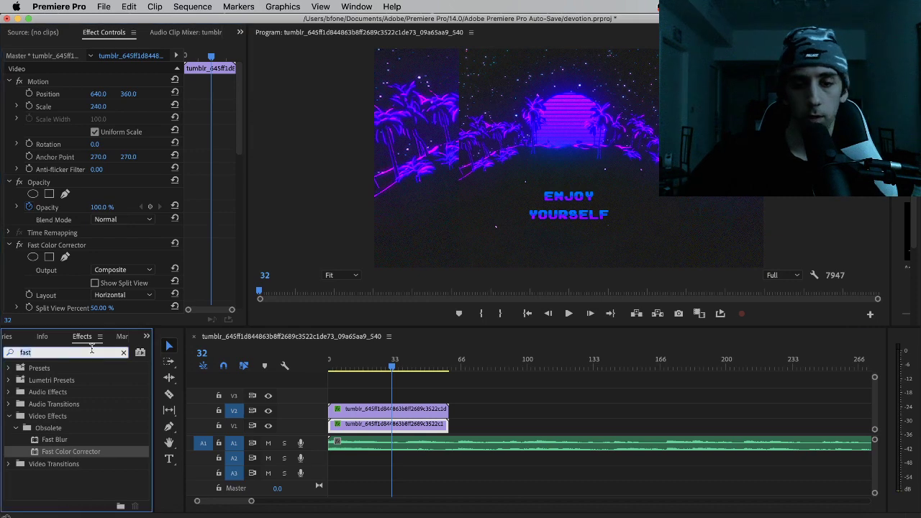
type("blur")
scroll(62, 419, "down", 3)
scroll(62, 419, "up", 1)
left_click_drag(64, 398, 370, 423)
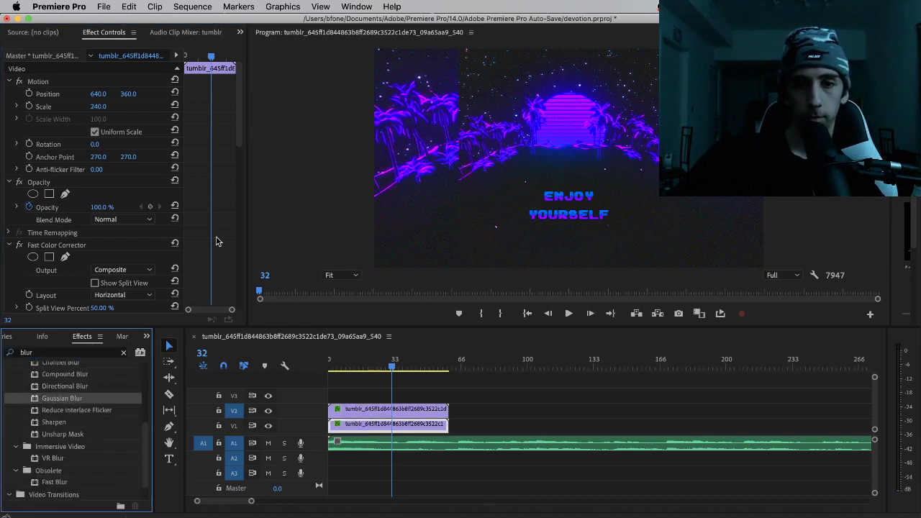
Enable Repeat Edge Pixels on the background clip's Gaussian Blur and set its Blurriness to 27
scroll(215, 241, "down", 6)
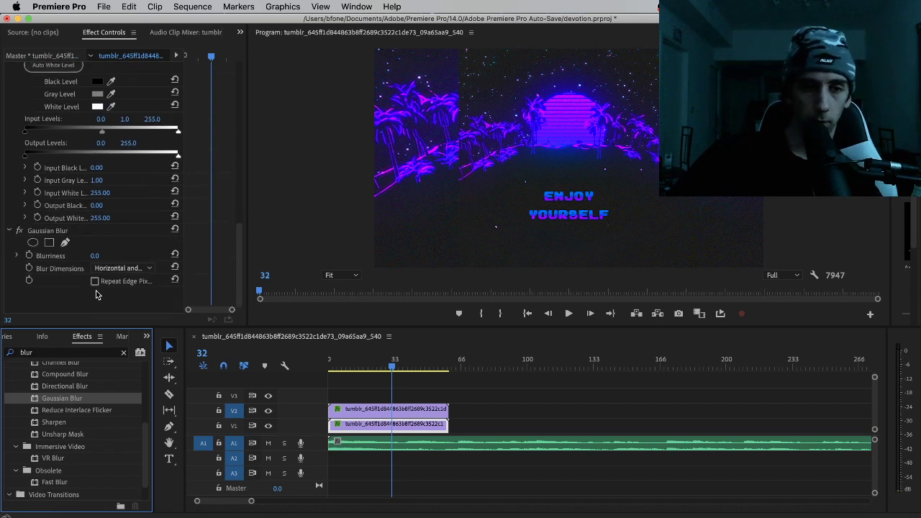
left_click(95, 284)
left_click_drag(94, 256, 106, 255)
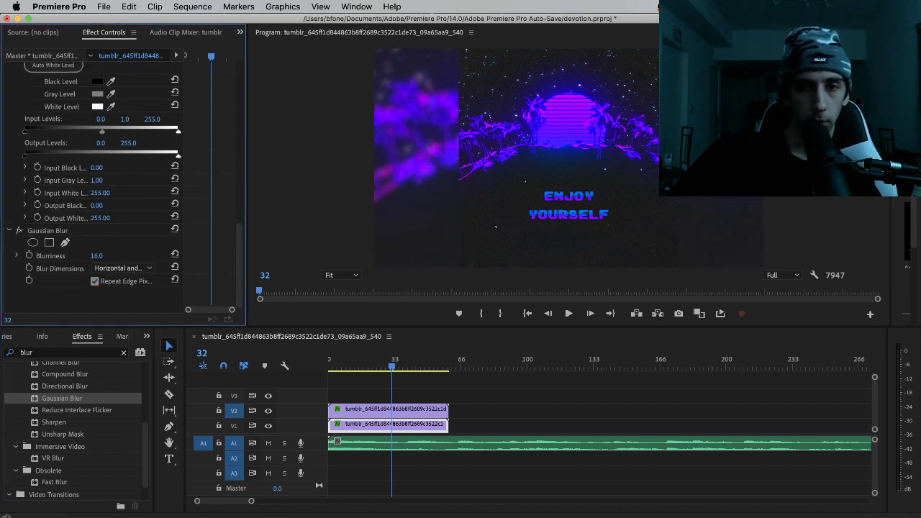
left_click(133, 280)
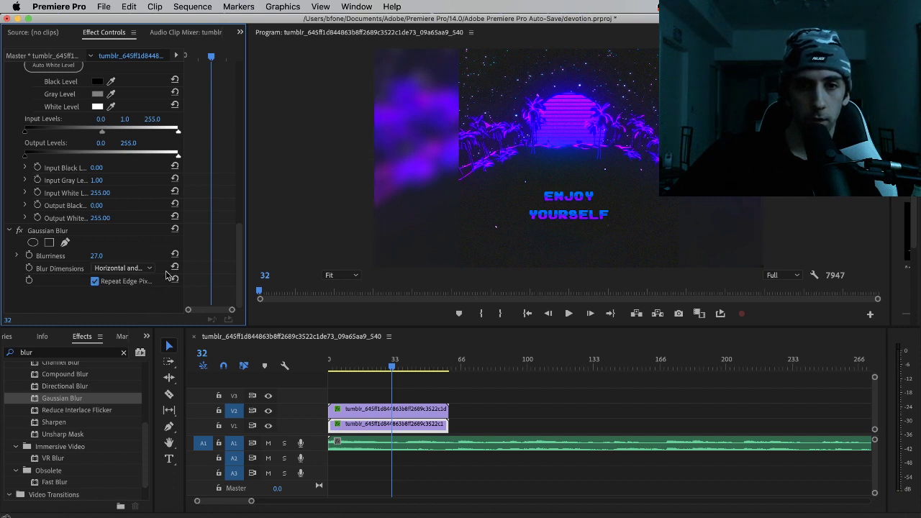
Play the layered clips and adjust the background's Gaussian Blur Blurriness to 26
left_click(331, 239)
key("space")
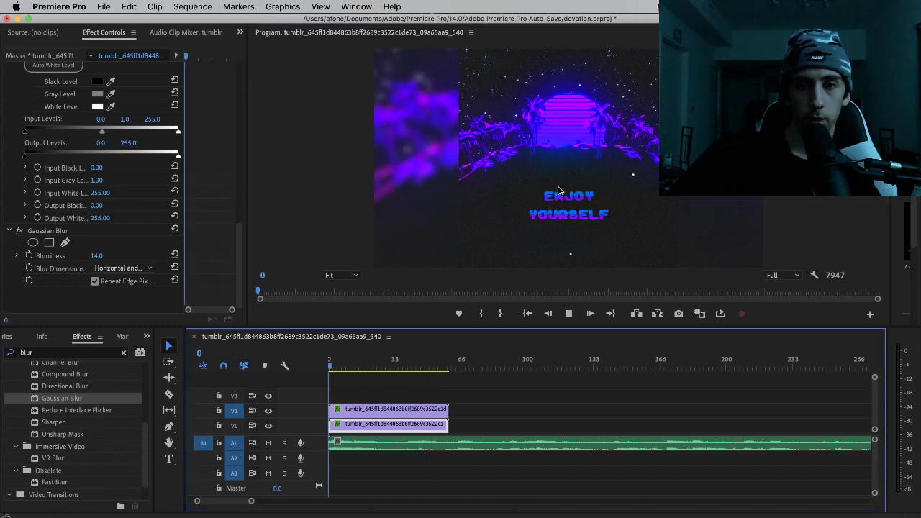
mouse_move(96, 256)
left_mouse_down()
mouse_move(128, 255)
mouse_move(84, 255)
left_mouse_up()
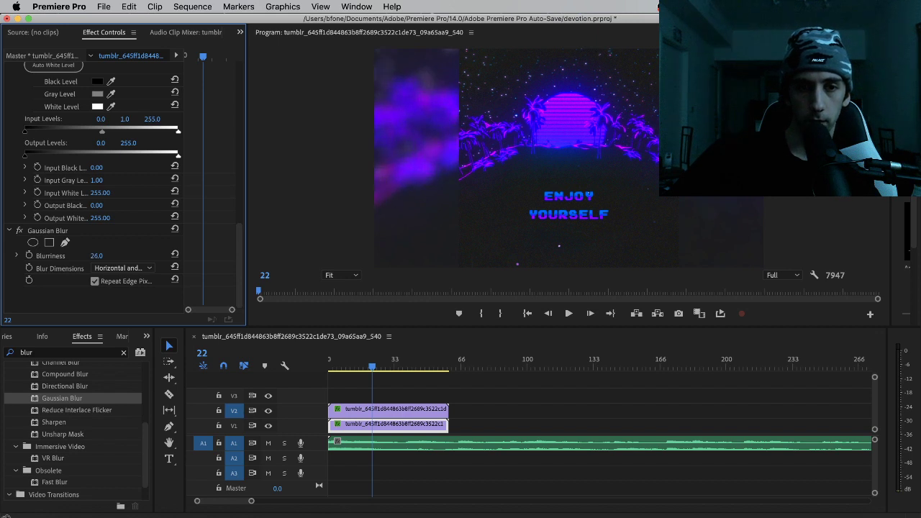
Duplicate the V1 and V2 clips together end to end along the timeline over the song
left_click_drag(488, 397, 407, 429)
left_click(445, 367)
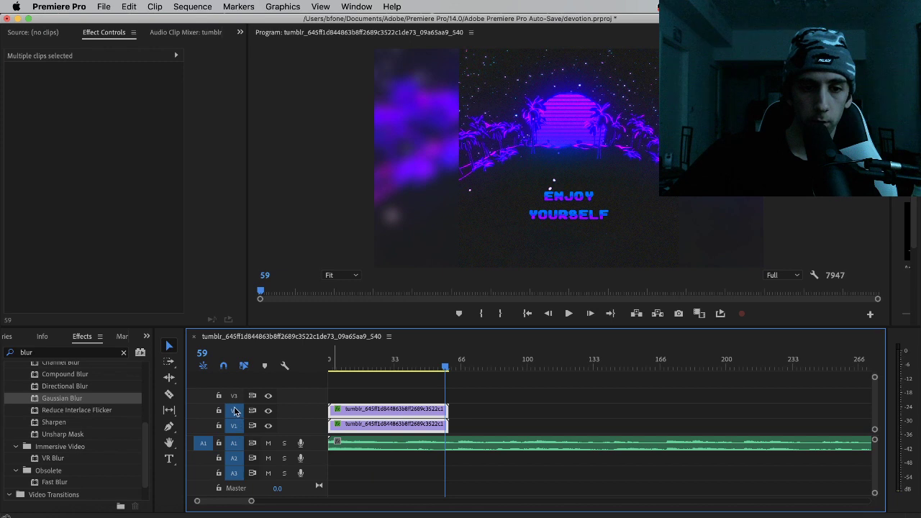
mouse_move(251, 500)
left_mouse_down()
mouse_move(236, 499)
mouse_move(253, 496)
left_mouse_up()
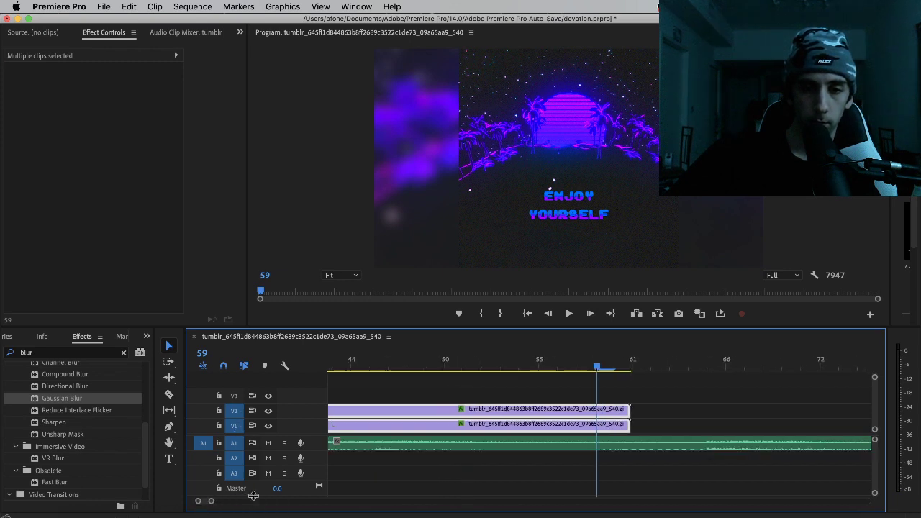
left_click_drag(599, 361, 636, 362)
left_click_drag(213, 504, 465, 493)
left_click_drag(521, 392, 320, 423)
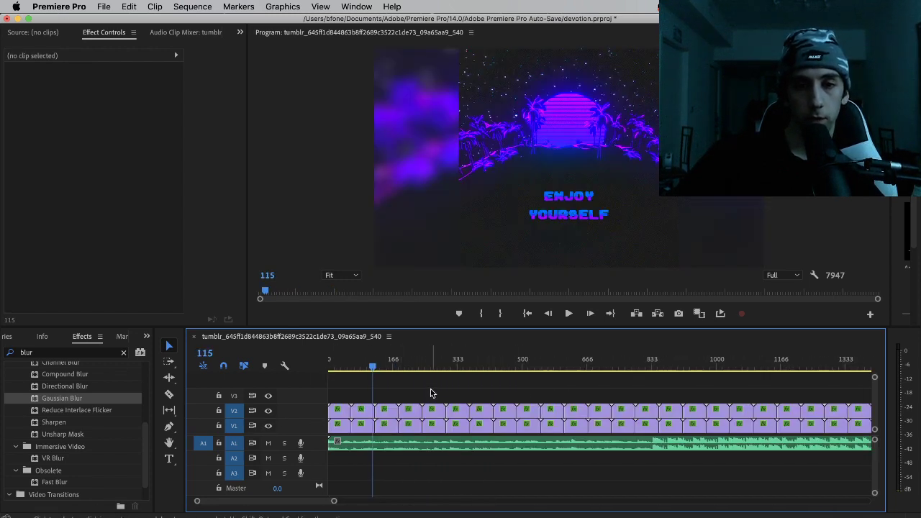
Open the media export settings and name the output file "devotion" in the Videos folder
left_click(111, 5)
mouse_move(144, 313)
left_click(277, 315)
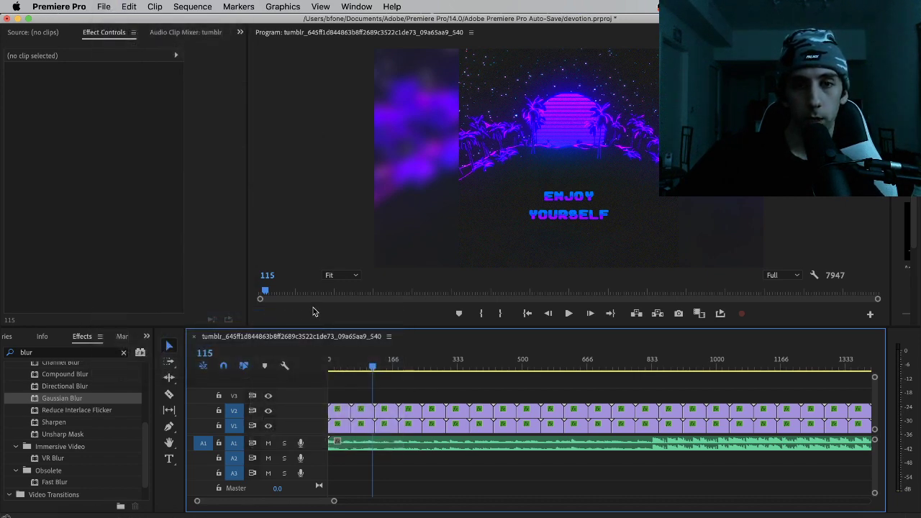
left_click(626, 147)
type("devotion")
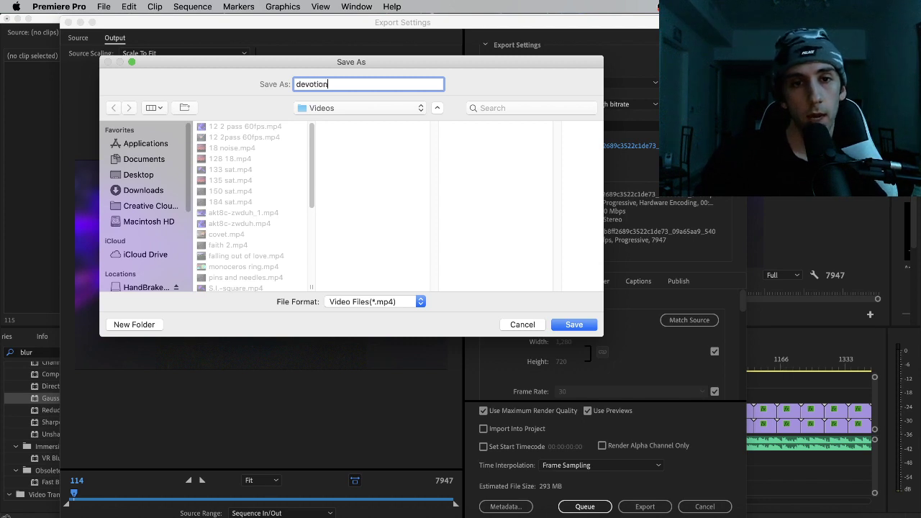
key("Return")
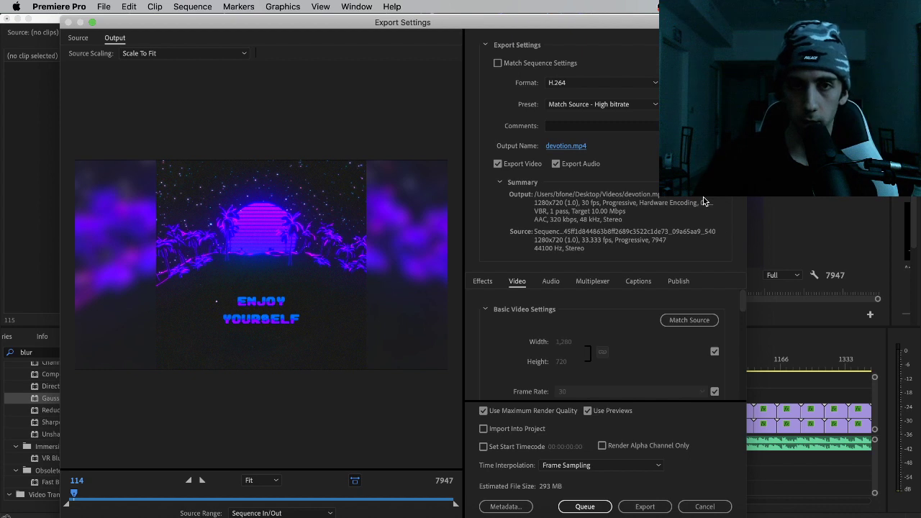
Try a custom output frame size of 1454 × 818 and return it to matching the source
scroll(497, 345, "down", 1)
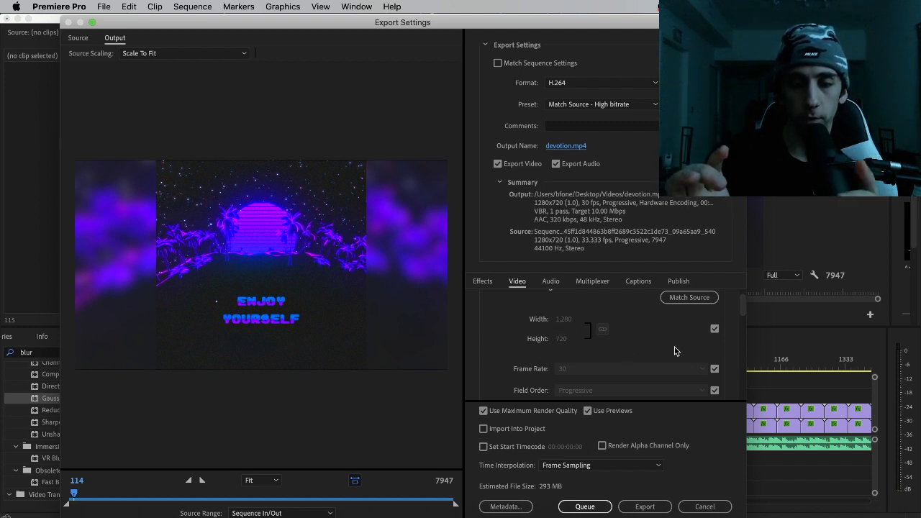
left_click(713, 329)
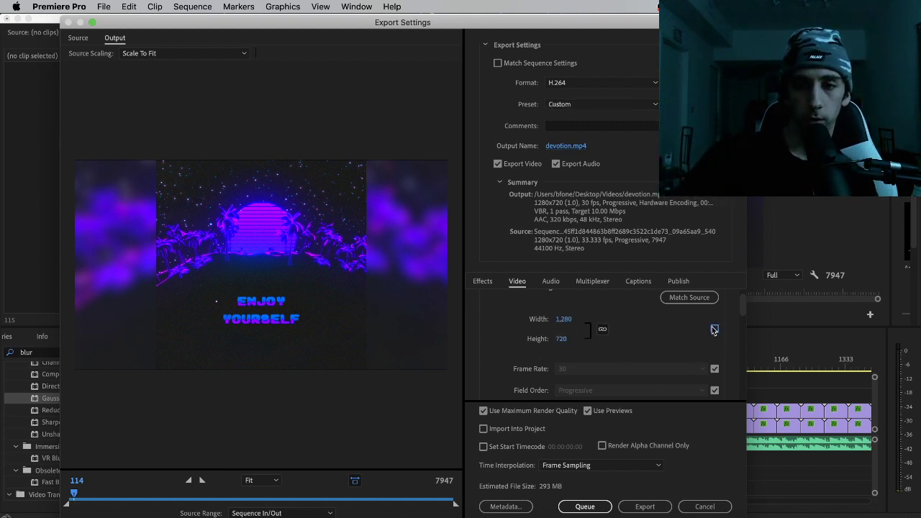
left_click_drag(561, 340, 623, 339)
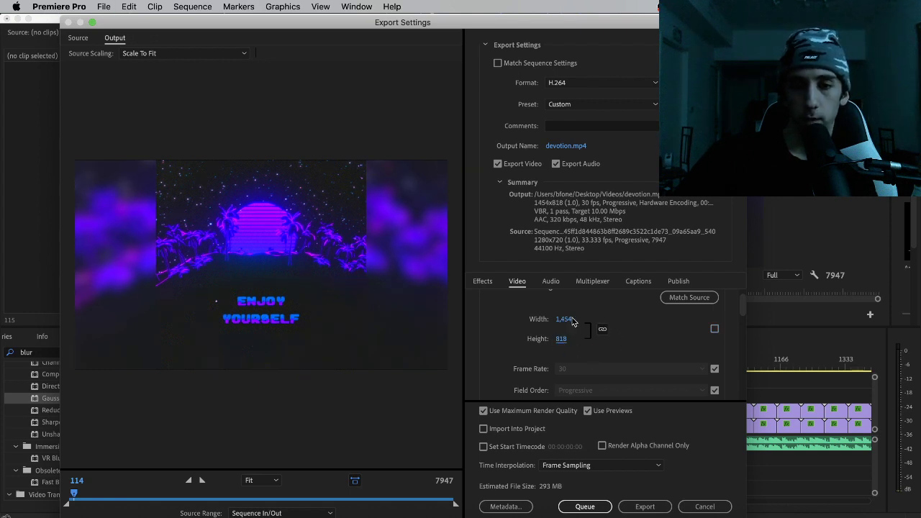
left_click(714, 328)
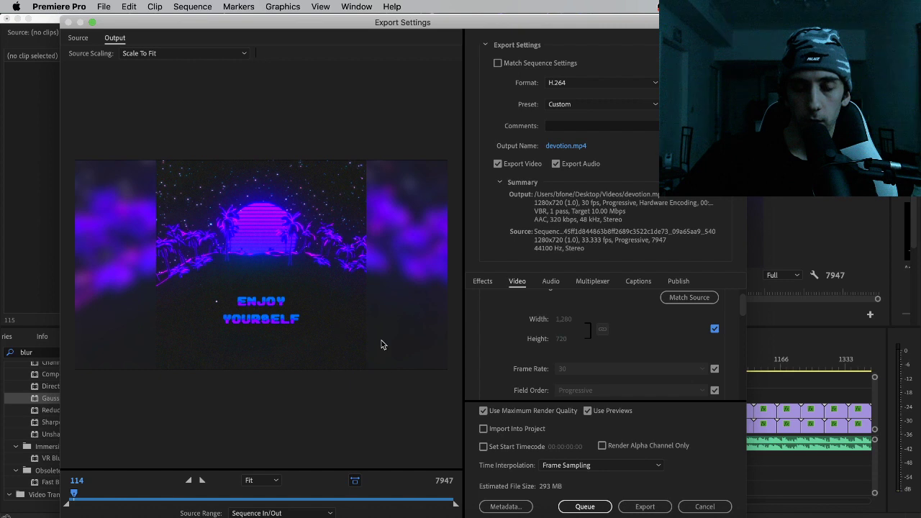
Stop matching the source frame rate, set it to 60 fps and enable Render at Maximum Depth
scroll(517, 339, "down", 2)
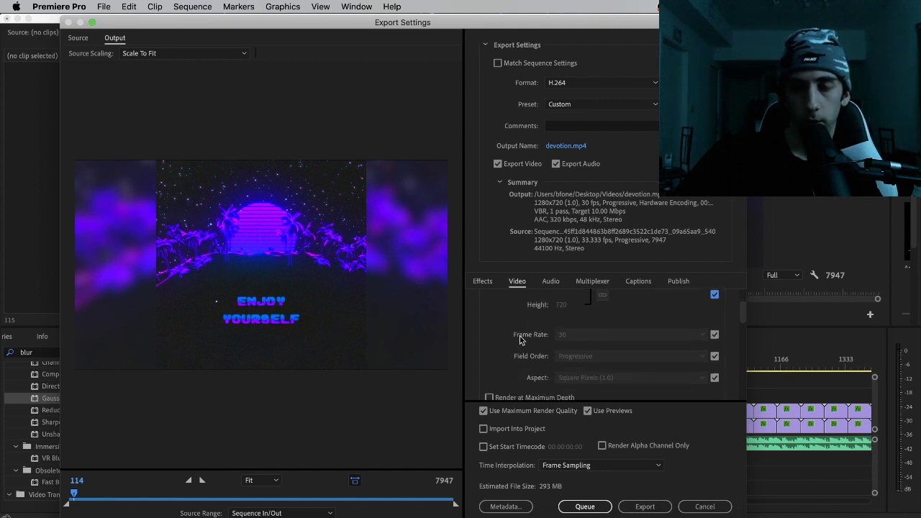
left_click(714, 335)
left_click(699, 335)
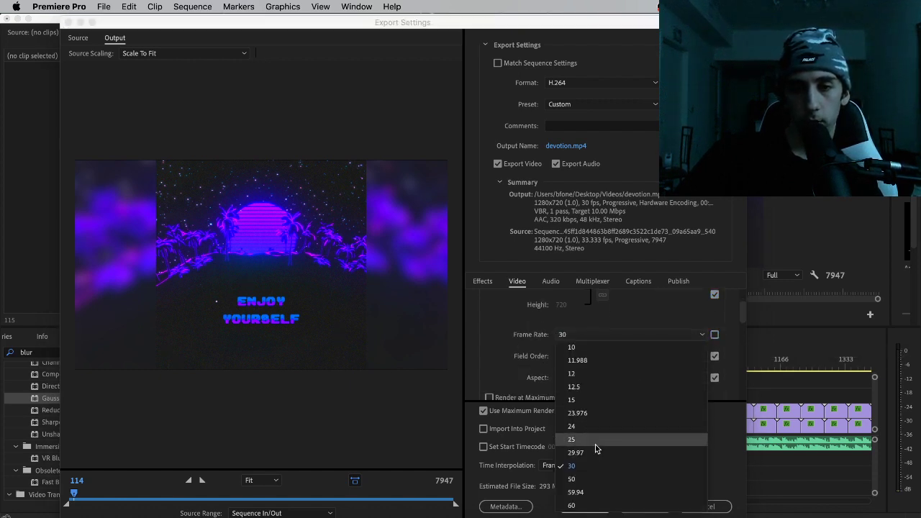
left_click(590, 506)
scroll(503, 334, "down", 1)
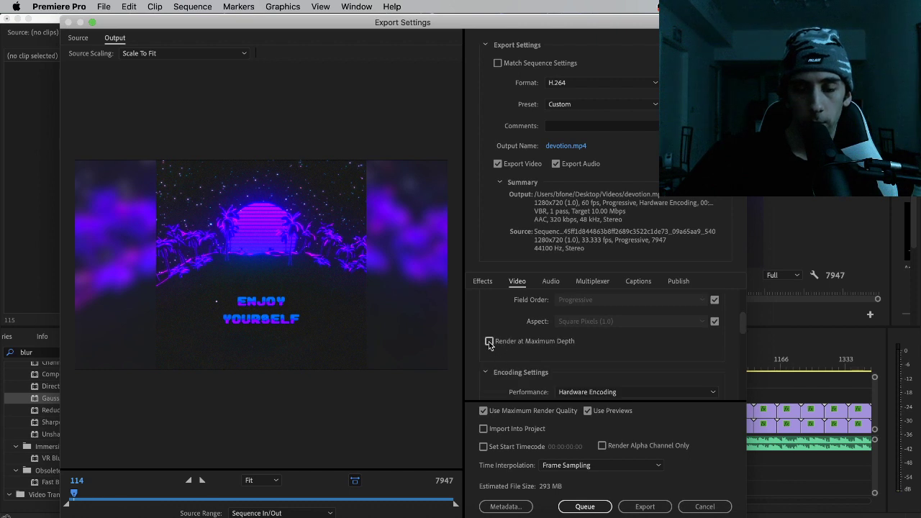
Set the bitrate encoding to VBR, 2 pass and the target bitrate to 15 Mbps
scroll(503, 344, "down", 5)
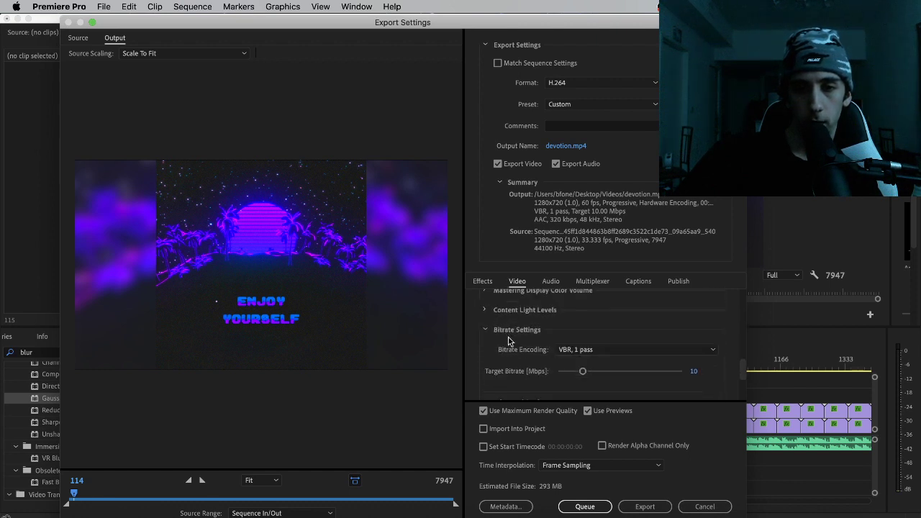
left_click(590, 348)
left_click(592, 364)
scroll(708, 374, "down", 1)
left_click(693, 347)
type("15")
key("Return")
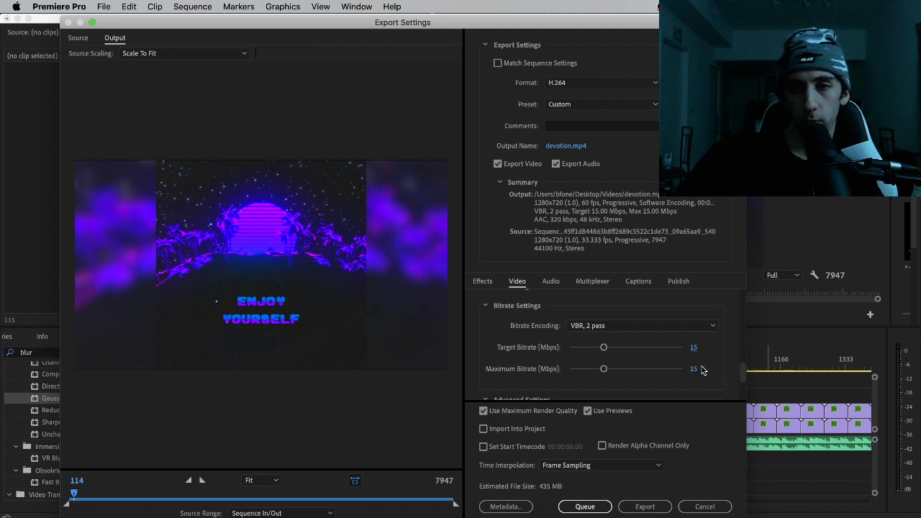
Switch the frame rate back to matching the source, and override it again with 60 fps
scroll(722, 359, "up", 5)
scroll(673, 360, "up", 3)
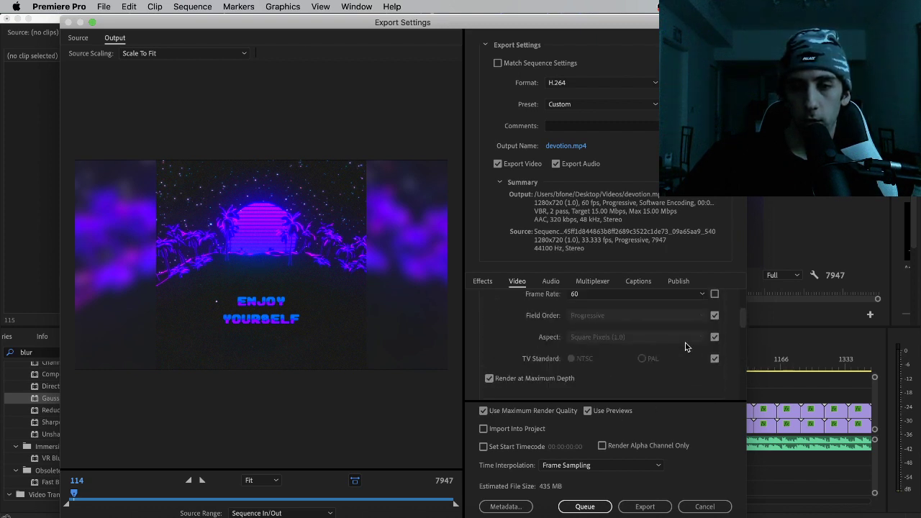
left_click(715, 305)
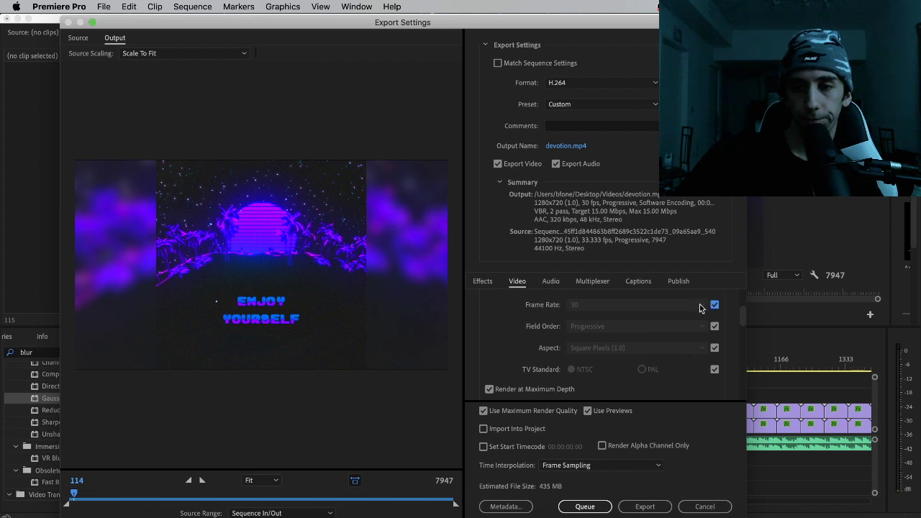
scroll(708, 353, "down", 6)
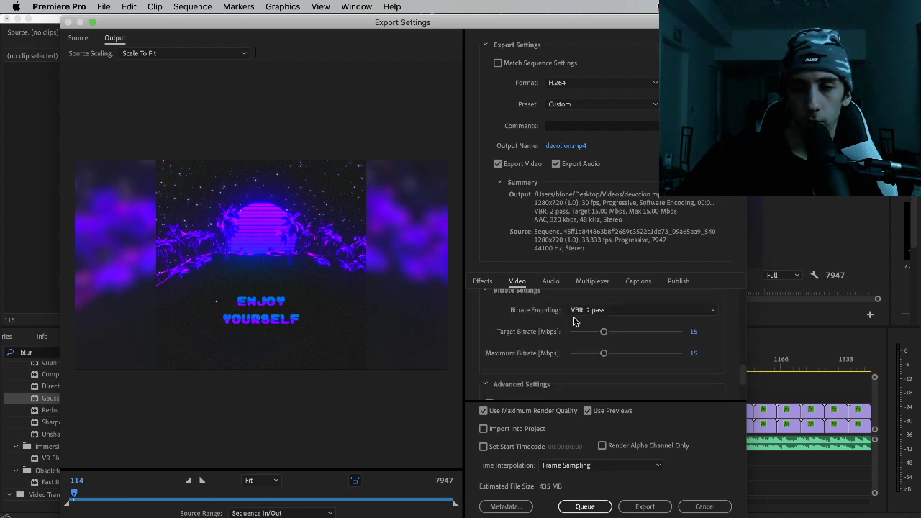
scroll(698, 356, "up", 10)
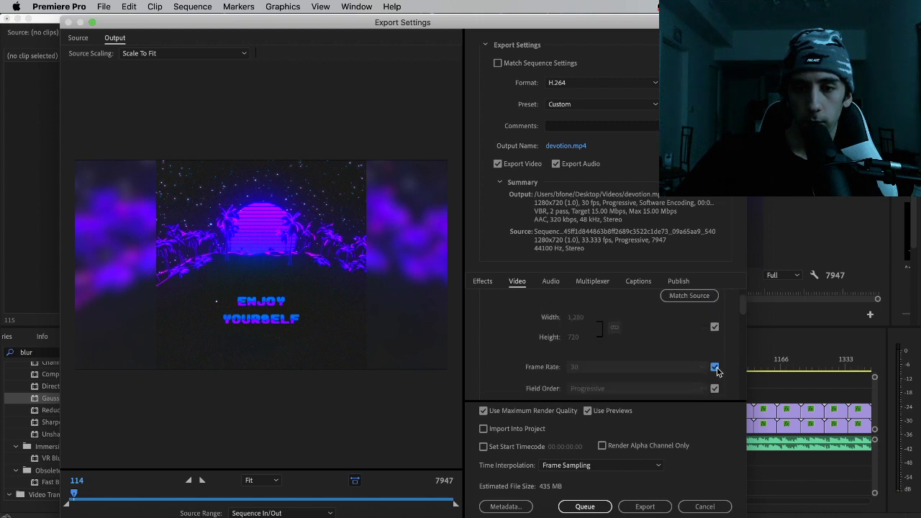
left_click(715, 367)
left_click(683, 367)
left_click(643, 353)
scroll(666, 356, "down", 5)
scroll(669, 355, "down", 5)
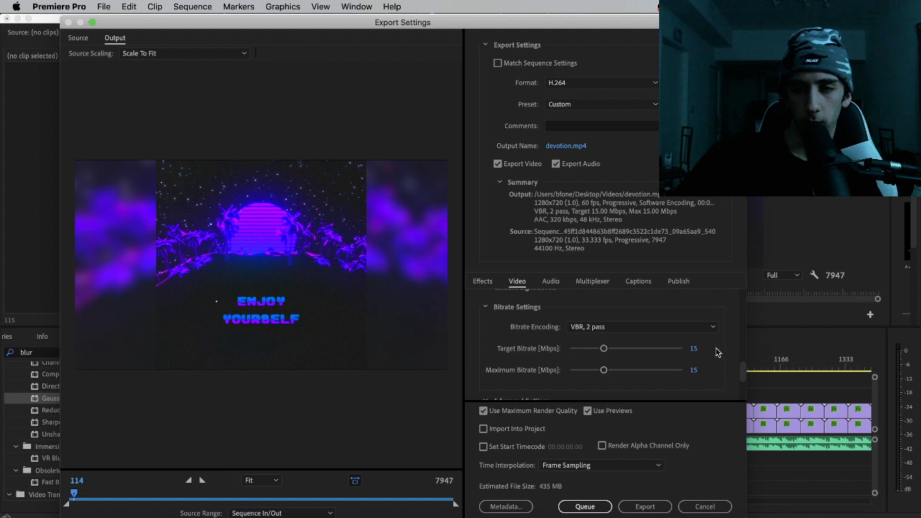
Review the encoding and bitrate settings, keep H.264 as the export format and close the export settings
scroll(716, 352, "down", 1)
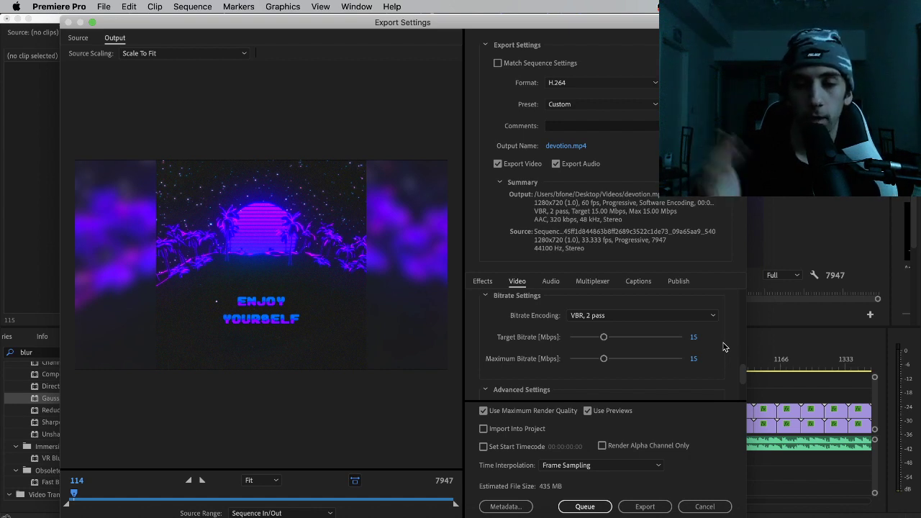
scroll(683, 370, "down", 5)
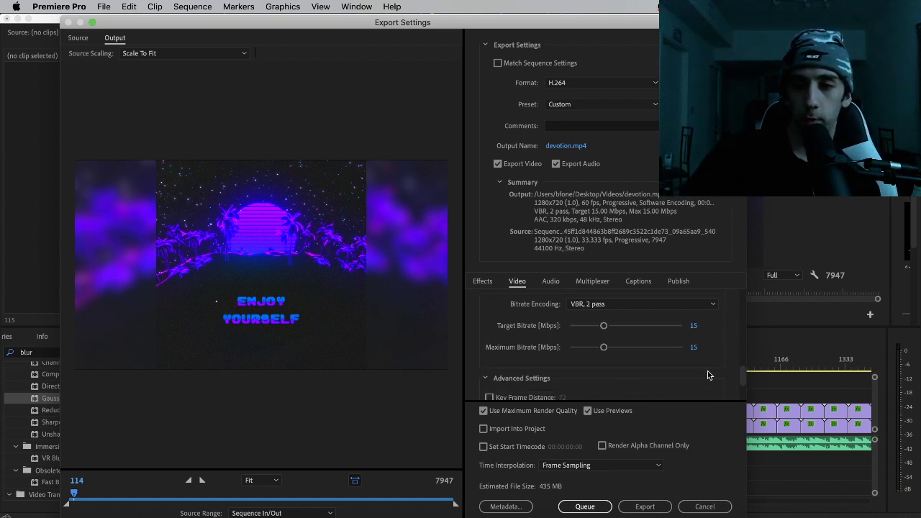
scroll(706, 374, "up", 4)
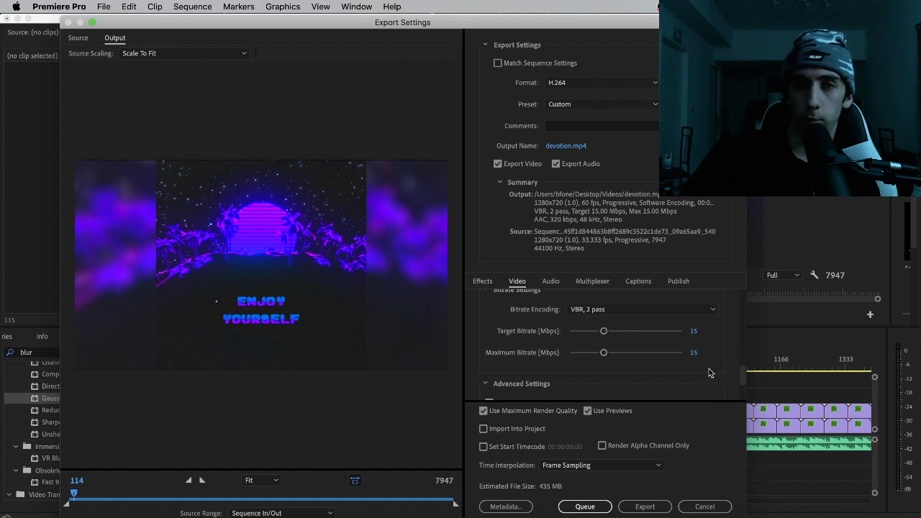
scroll(731, 359, "up", 3)
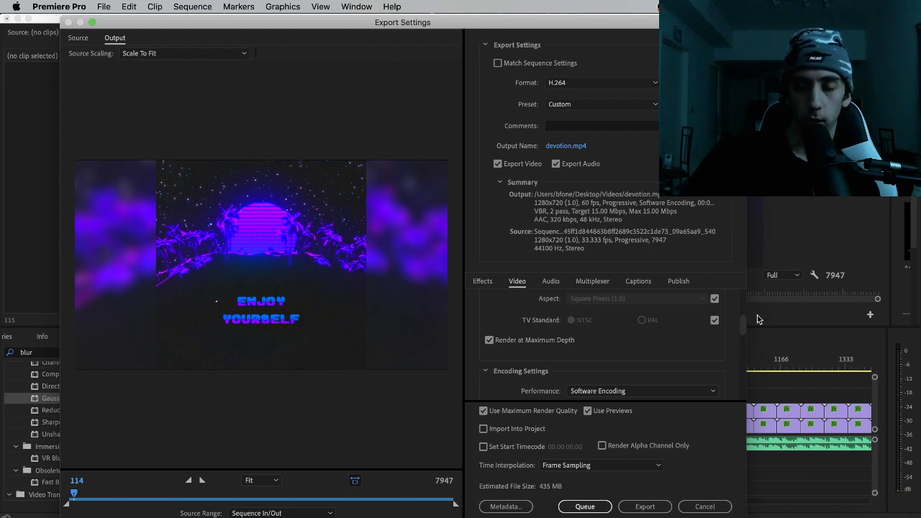
scroll(719, 338, "down", 3)
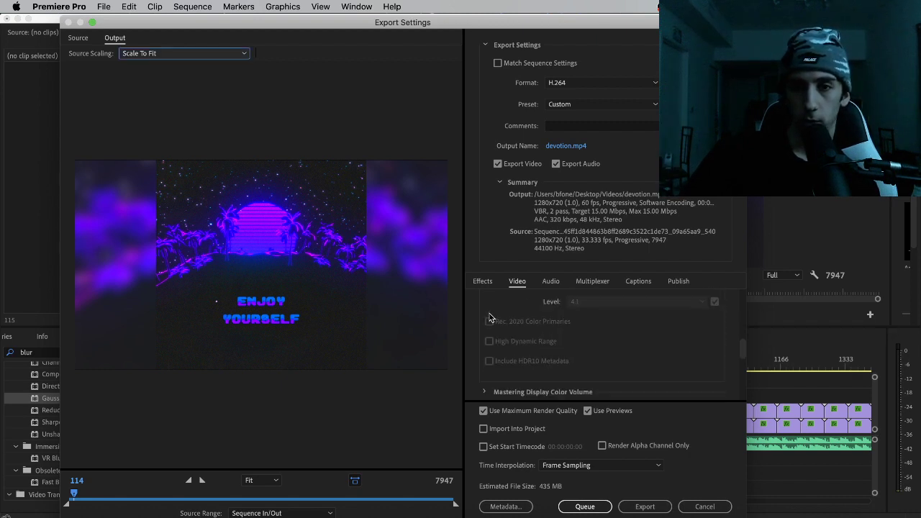
left_click(568, 83)
left_click(569, 201)
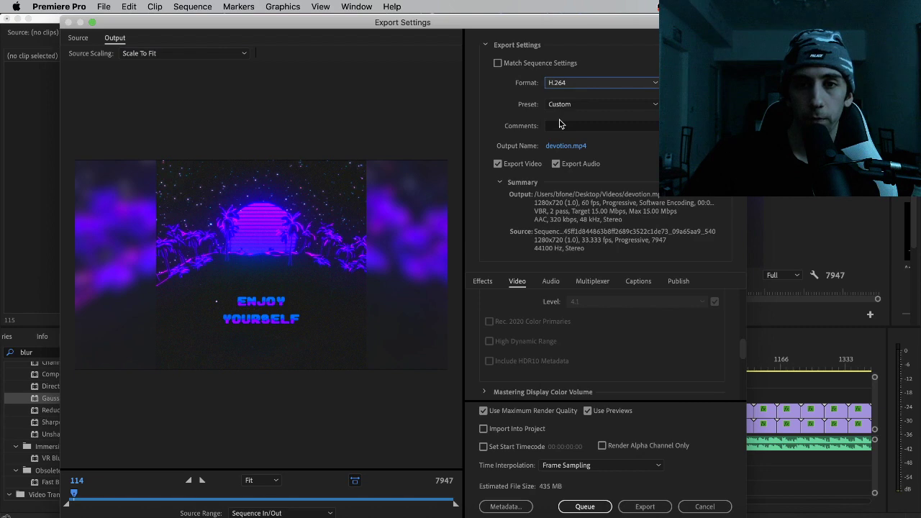
scroll(523, 346, "up", 5)
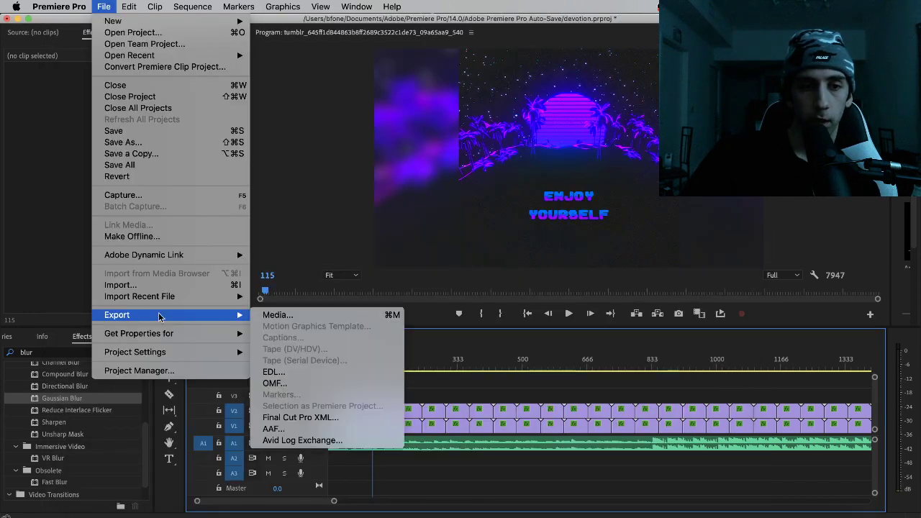
Reopen the media export settings, enable Render at Maximum Depth and cancel the export
left_click(299, 314)
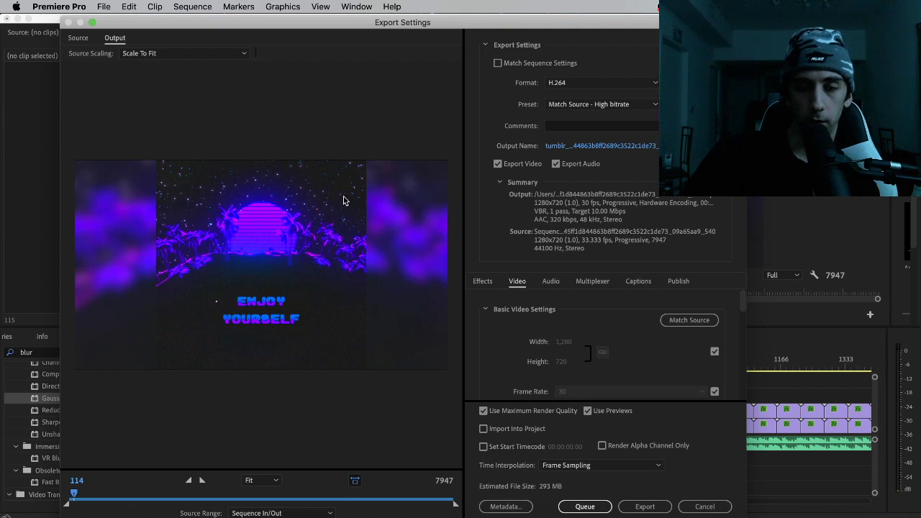
scroll(502, 350, "down", 5)
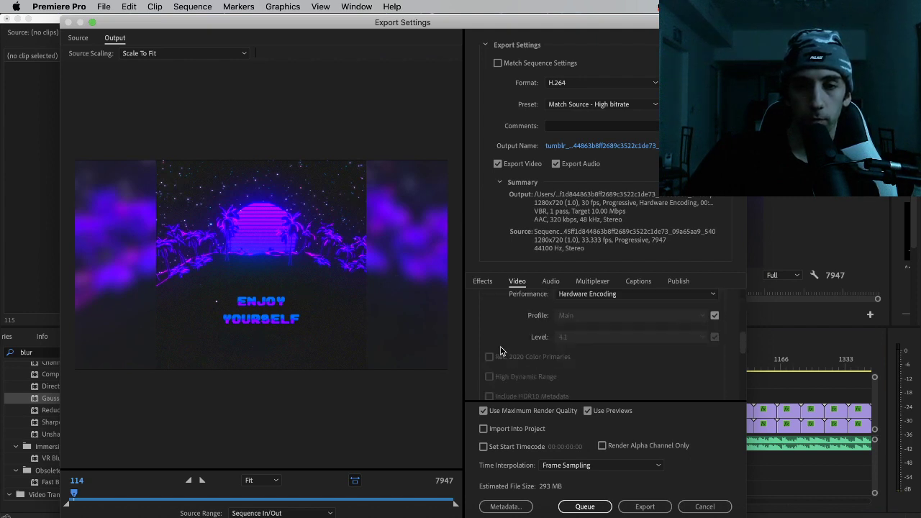
scroll(501, 350, "up", 2)
left_click(490, 314)
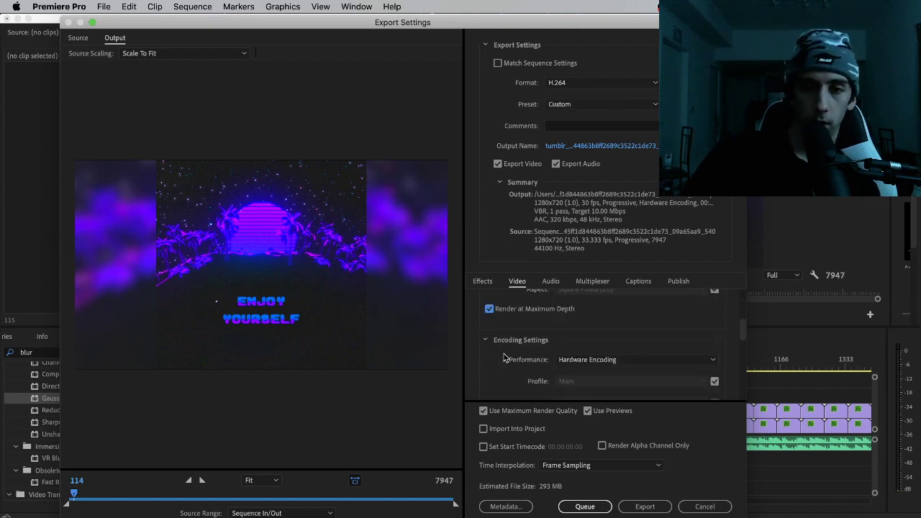
scroll(523, 358, "down", 4)
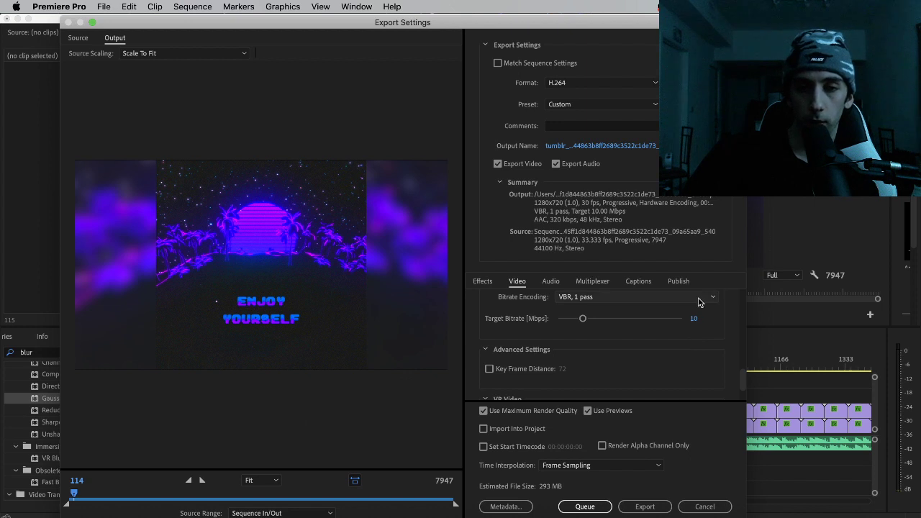
left_click(702, 505)
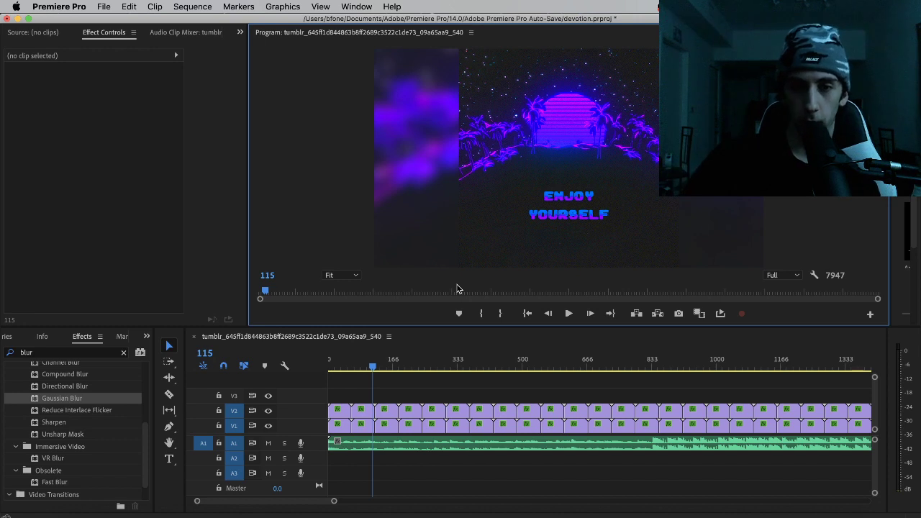
Step the playhead back frame by frame to frame 92 to inspect the looping visual
key("Left")
key("Left")
key("Left")
key("Left")
key("Left")
key("Left")
key("Left")
key("Left")
key("Left")
key("Left")
key("Left")
key("Left")
key("Left")
key("Left")
key("Left")
key("Left")
key("Left")
key("Left")
key("Left")
key("Left")
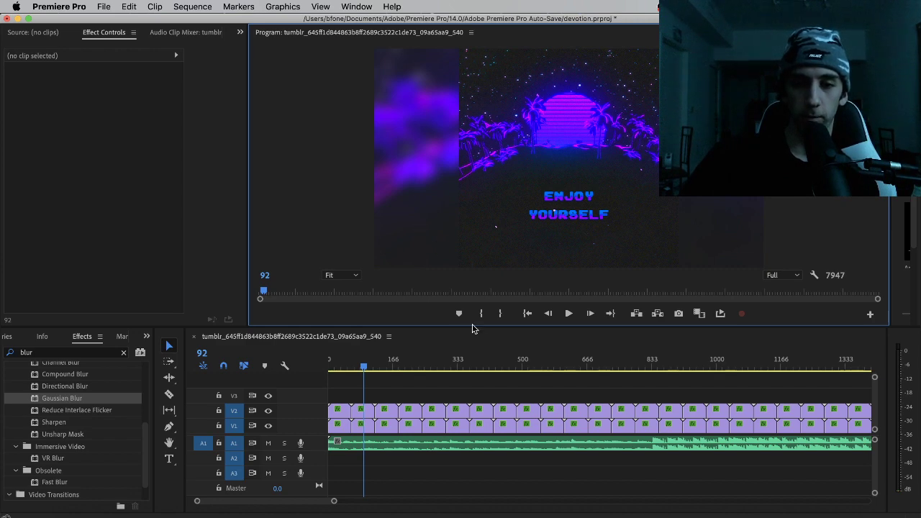
left_click_drag(473, 326, 474, 341)
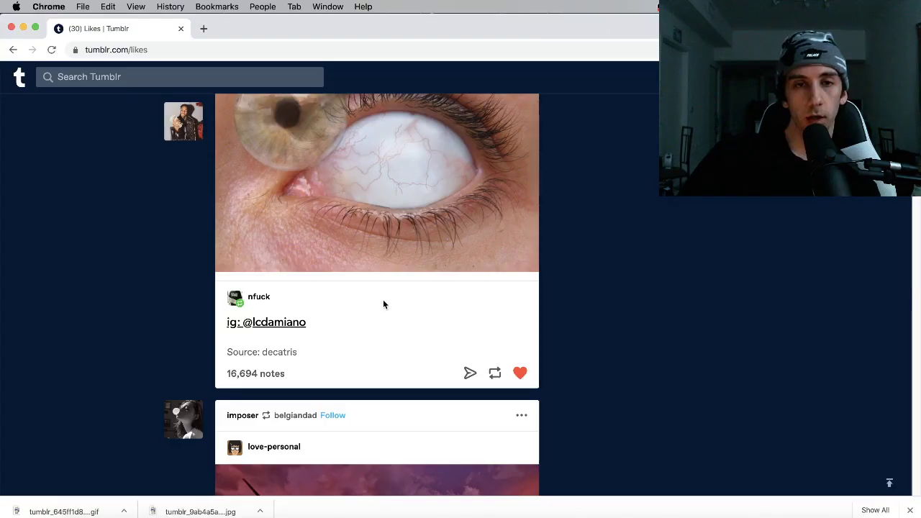
Switch to the Tumblr likes in Chrome, open the pixel-art pagoda image, check its save format and dismiss the save dialog
scroll(511, 233, "down", 10)
scroll(520, 236, "down", 15)
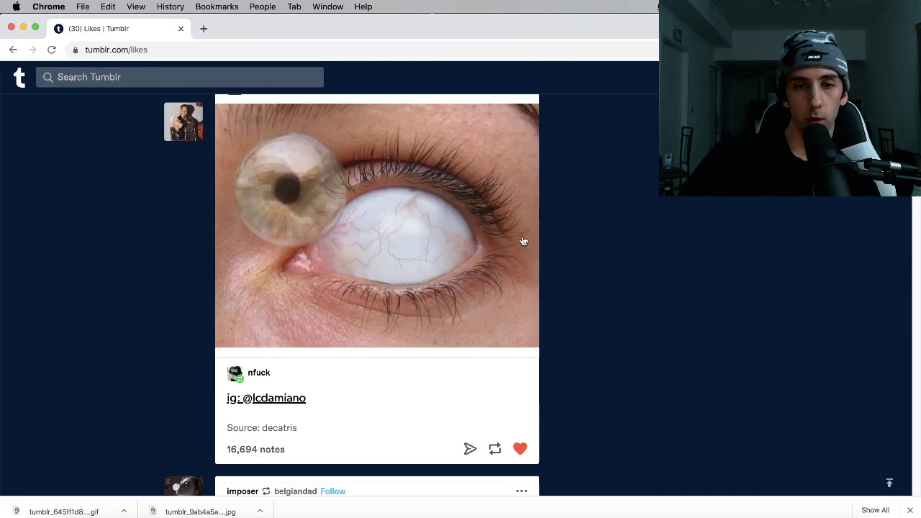
left_click(503, 259)
right_click(430, 241)
left_click(472, 257)
left_click(631, 315)
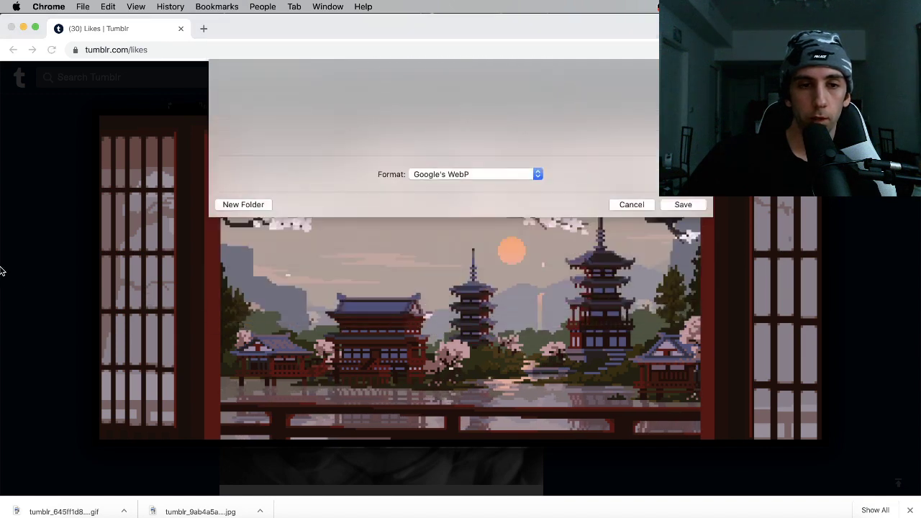
Search the web for "webp to gif lossless" in a new browser tab
left_click(203, 28)
type("webp to. g")
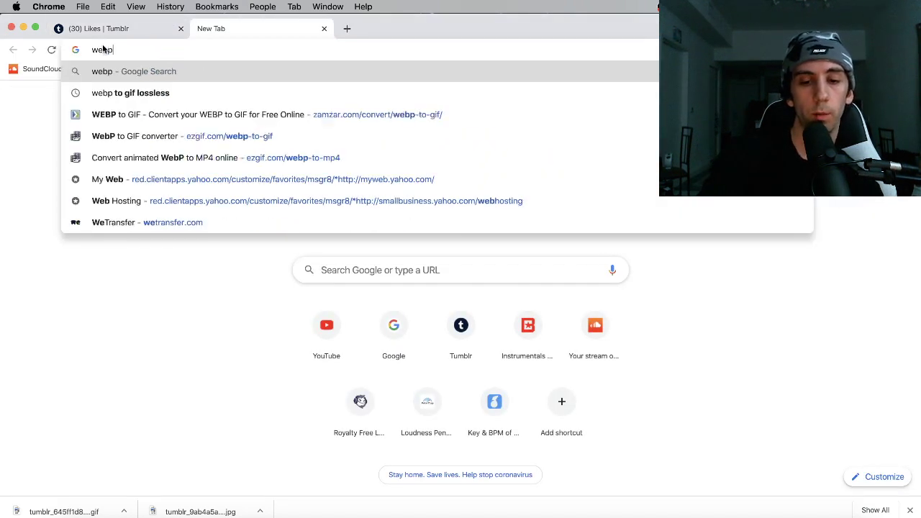
key("BackSpace")
key("BackSpace")
key("BackSpace")
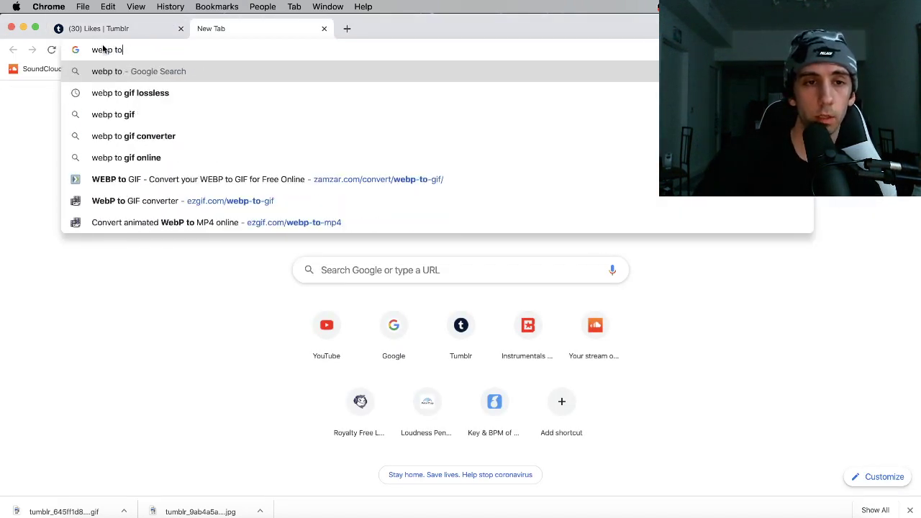
type("gif lossless")
key("Return")
Look over the "webp to gif" results, return to the lossless search and open Zamzar's WEBP to GIF converter
scroll(322, 219, "down", 3)
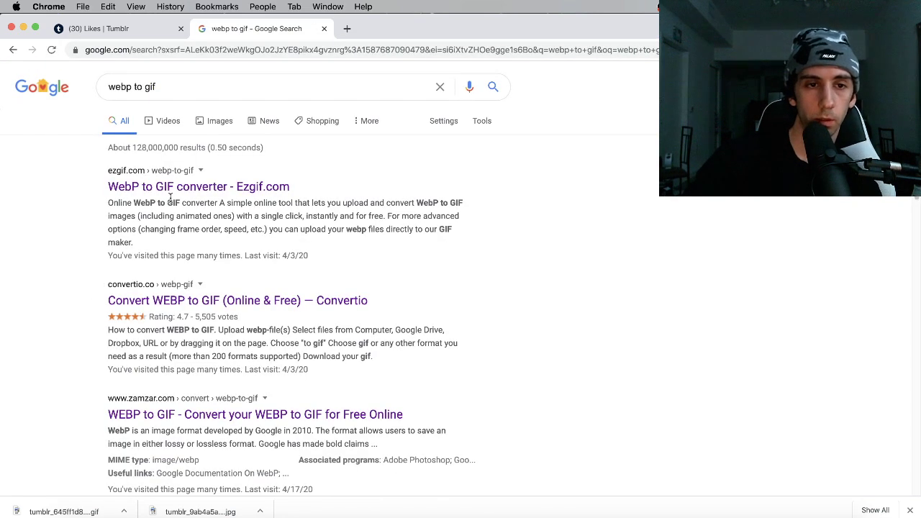
key("super+bracketleft")
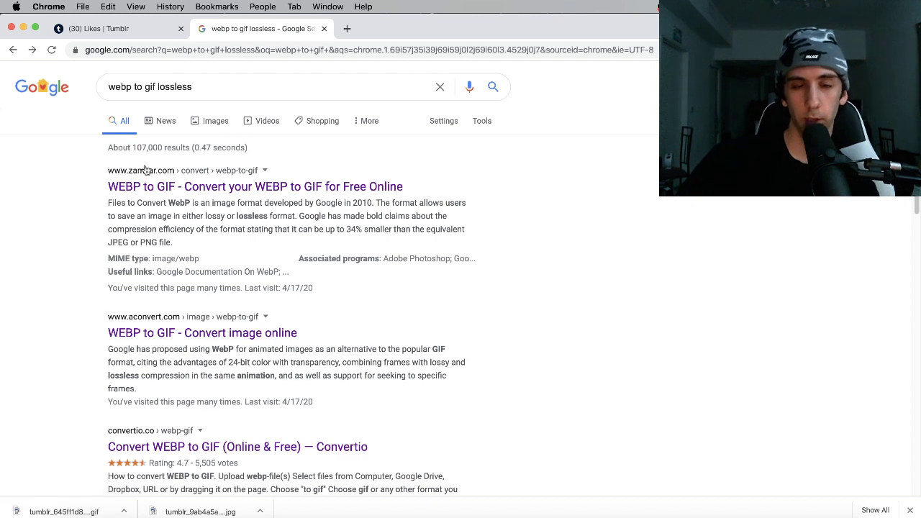
left_click(146, 171)
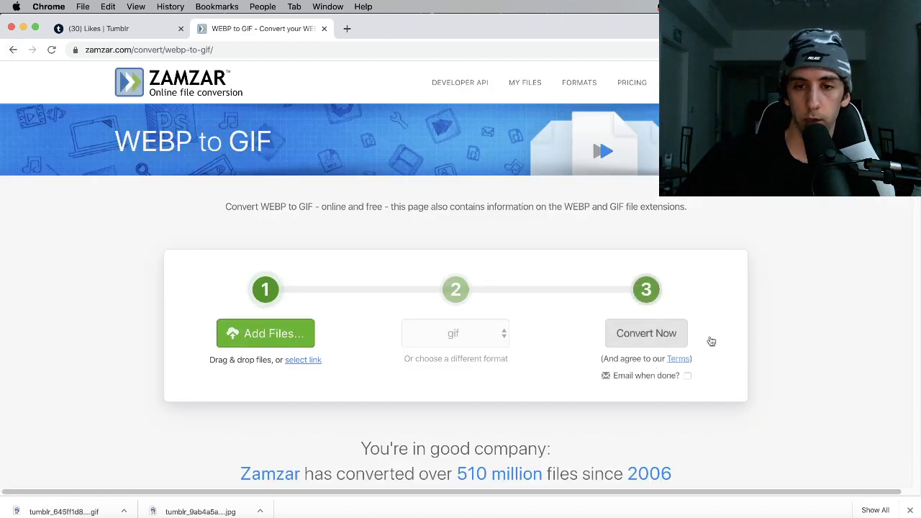
Switch to Premiere Pro, play the av6iq-8304z.gif clip on the timeline and return the playhead to the start
left_click(13, 49)
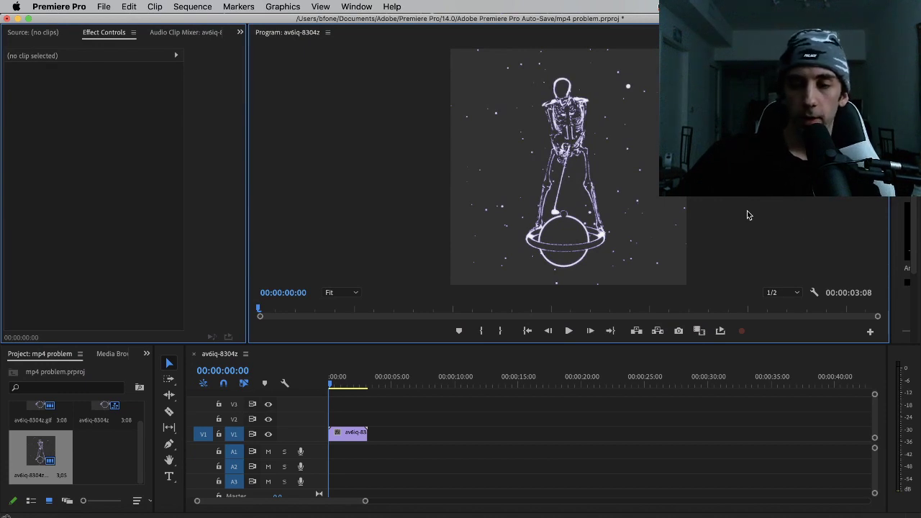
left_click_drag(363, 502, 346, 479)
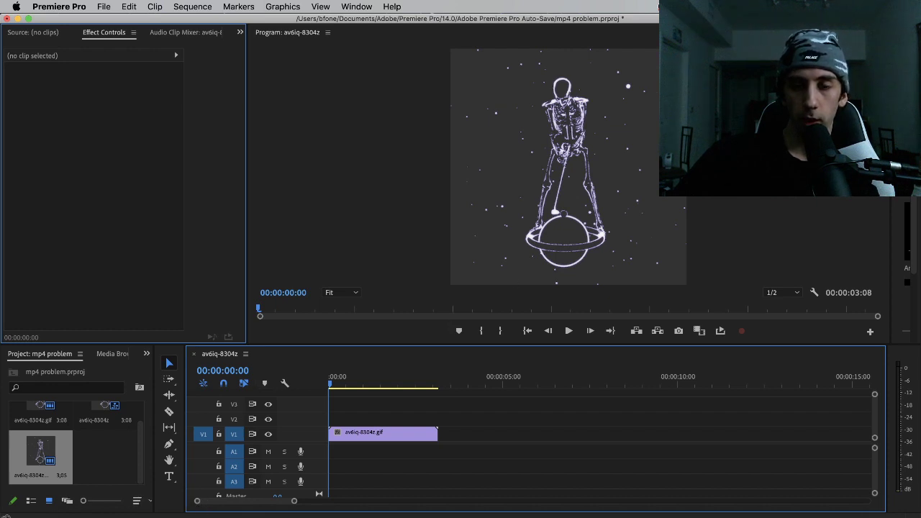
key("space")
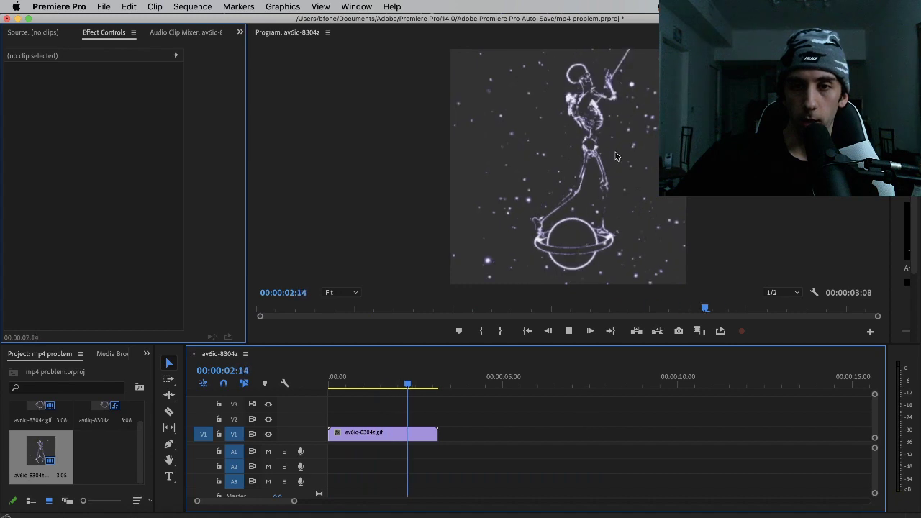
left_click(424, 385)
key("Home")
Launch HandBrake and open av6iq-8304z.gif from the Cool Pics folder as the source
left_click(807, 512)
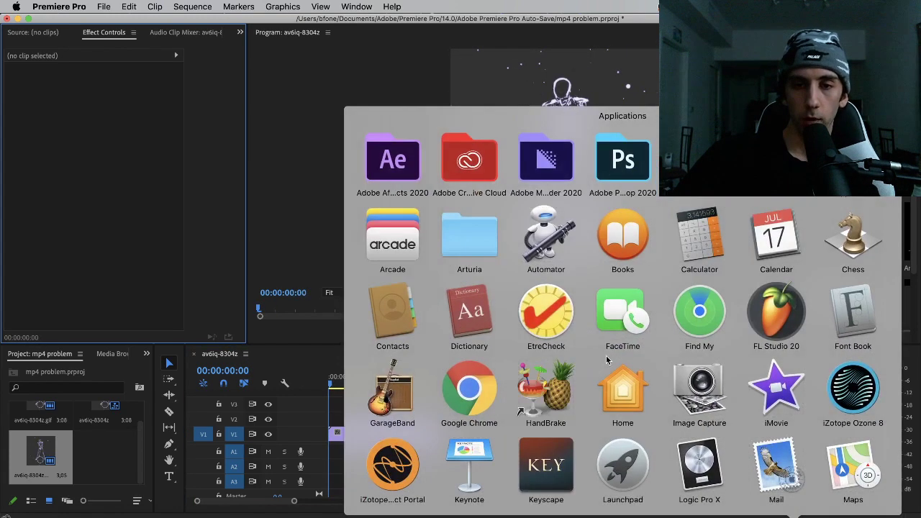
left_click(522, 397)
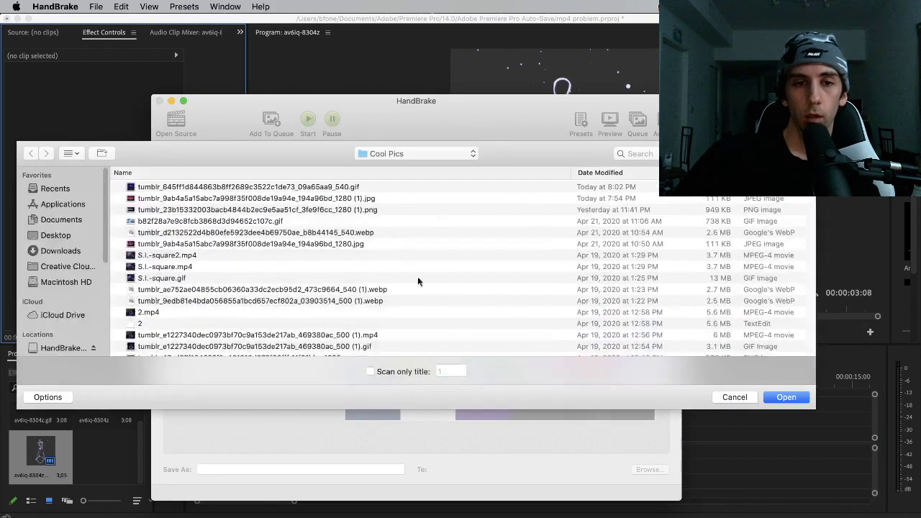
scroll(299, 286, "down", 10)
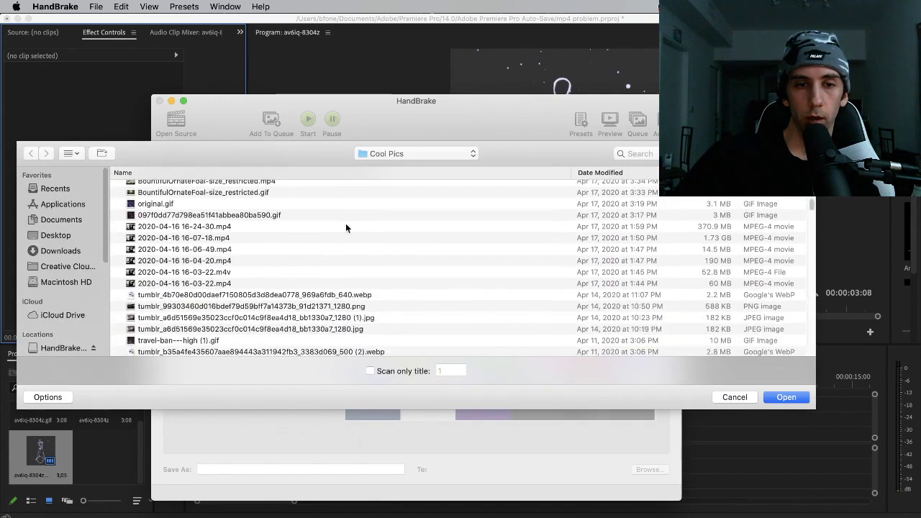
scroll(312, 273, "down", 5)
double_click(325, 282)
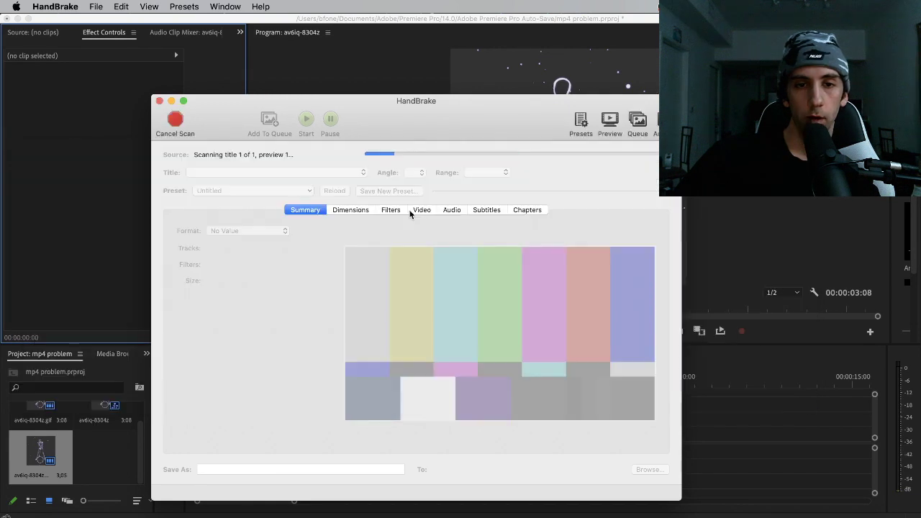
Set the video encoding to constant quality RF 0 and a constant framerate of 60 fps
left_click(419, 210)
left_click_drag(543, 246, 558, 246)
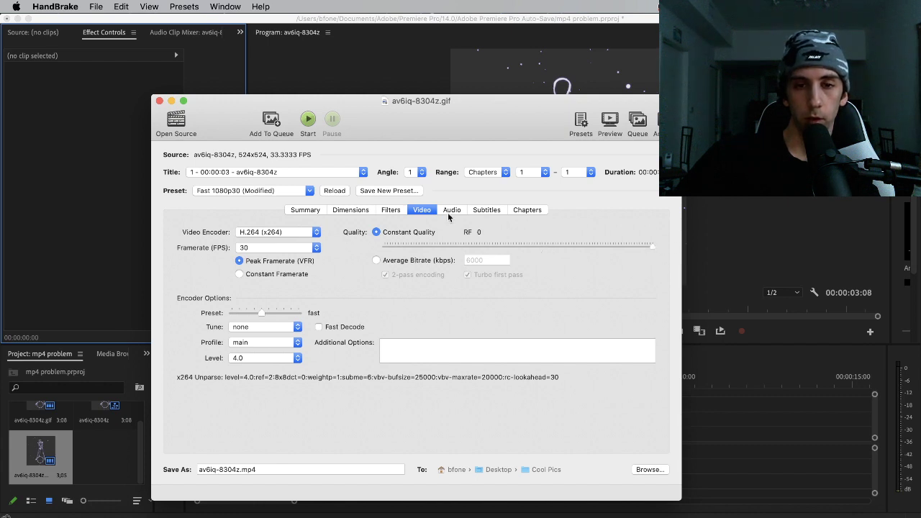
left_click(257, 251)
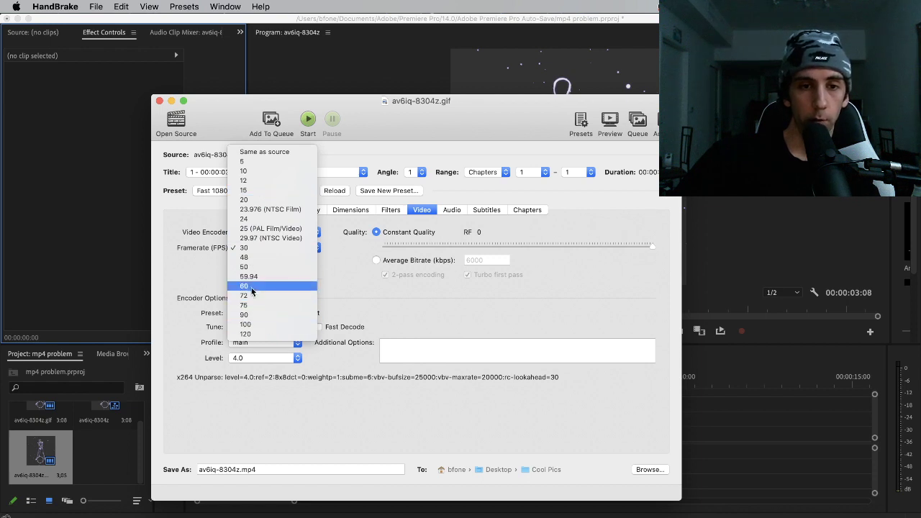
left_click(251, 287)
left_click(240, 275)
Name the output gifforvideo.mp4, start the encode and get the HandBrake window out of the way
left_click(237, 469)
left_click_drag(237, 469, 200, 469)
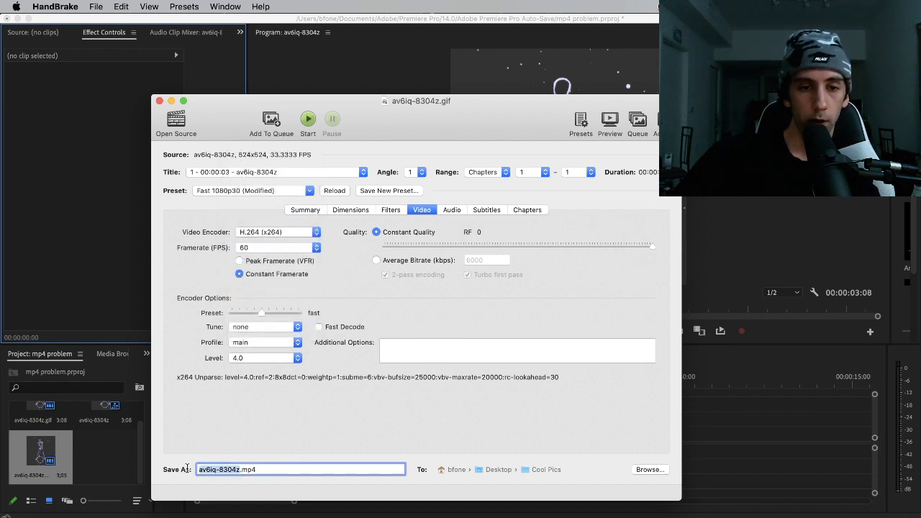
type("giffforvideo")
left_click(308, 118)
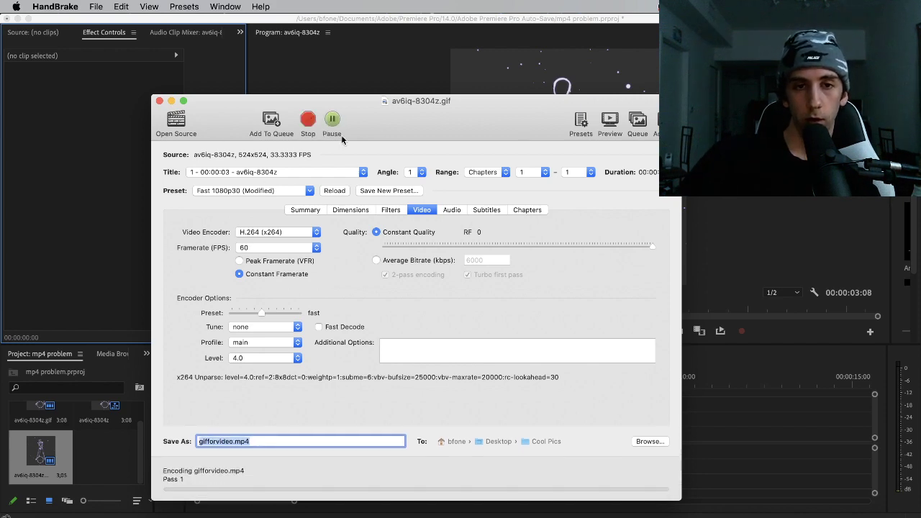
double_click(413, 119)
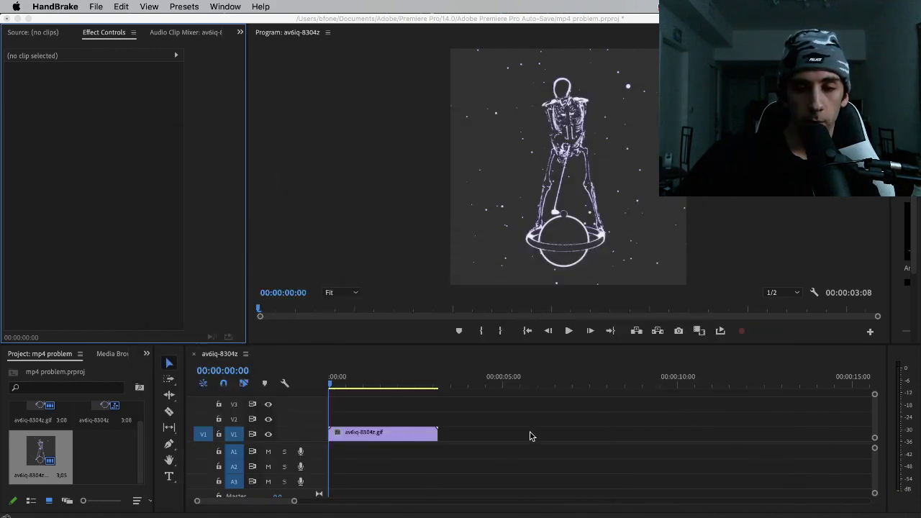
Place gifforvideo.mp4 from the Cool Pics folder on track V2 above the GIF clip in Premiere Pro and hide track V1
left_click(531, 434)
left_click(59, 515)
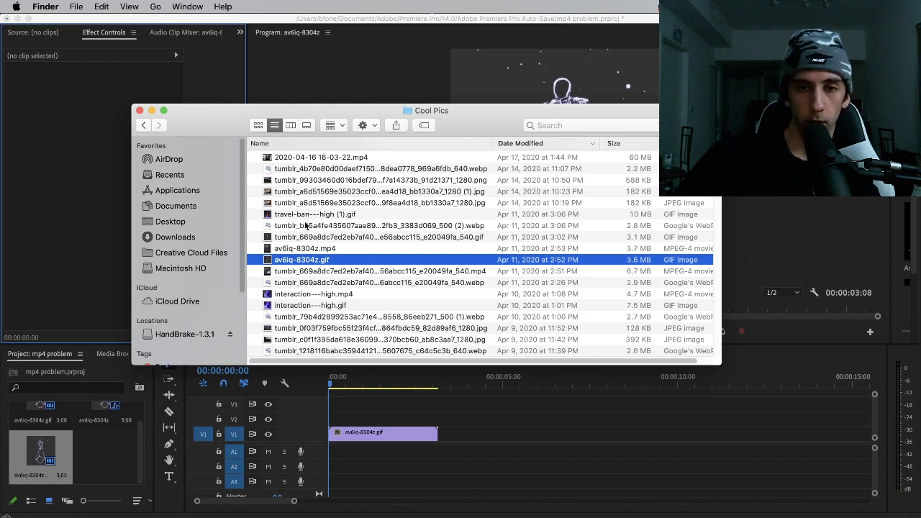
scroll(547, 180, "up", 10)
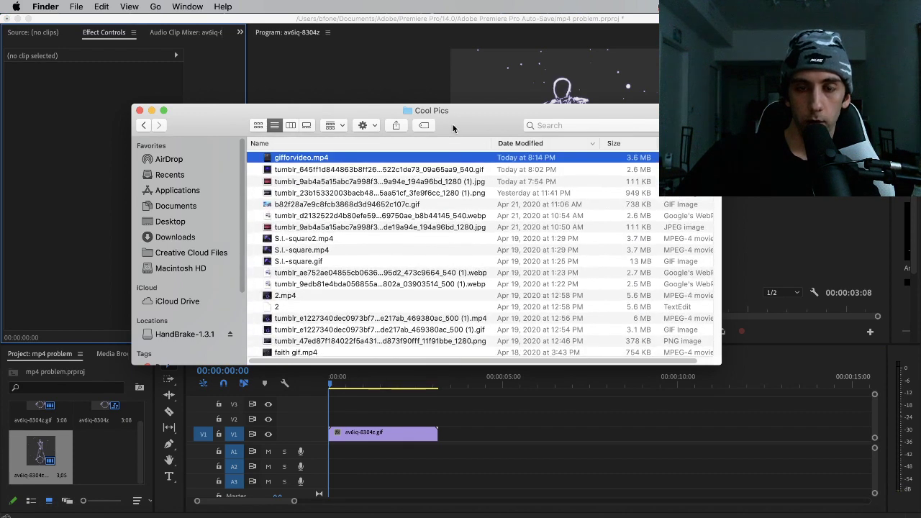
left_click_drag(451, 129, 677, 110)
left_click_drag(523, 141, 353, 418)
Duplicate the gifforvideo.mp4 clip directly after itself on V2, preview the loop and return the playhead to the start
key("space")
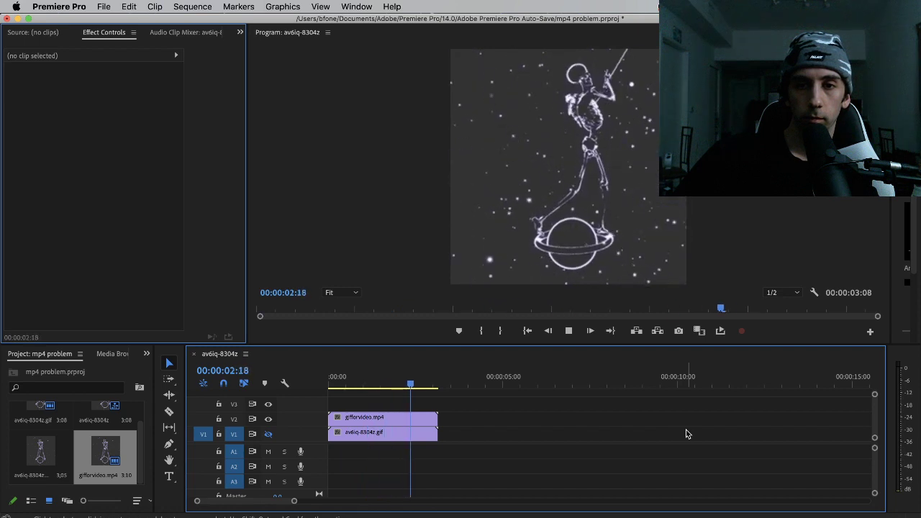
left_click_drag(506, 415, 378, 418)
left_click(233, 418)
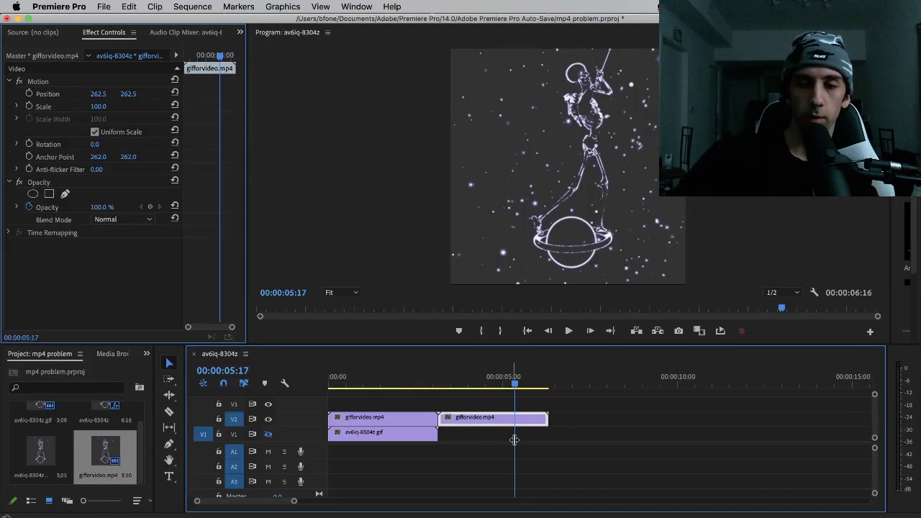
left_click(515, 440)
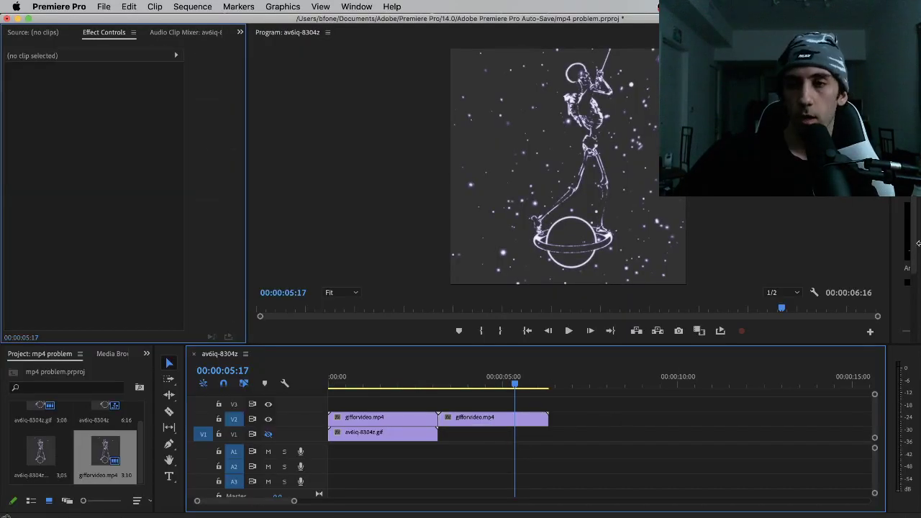
left_click_drag(375, 395, 422, 367)
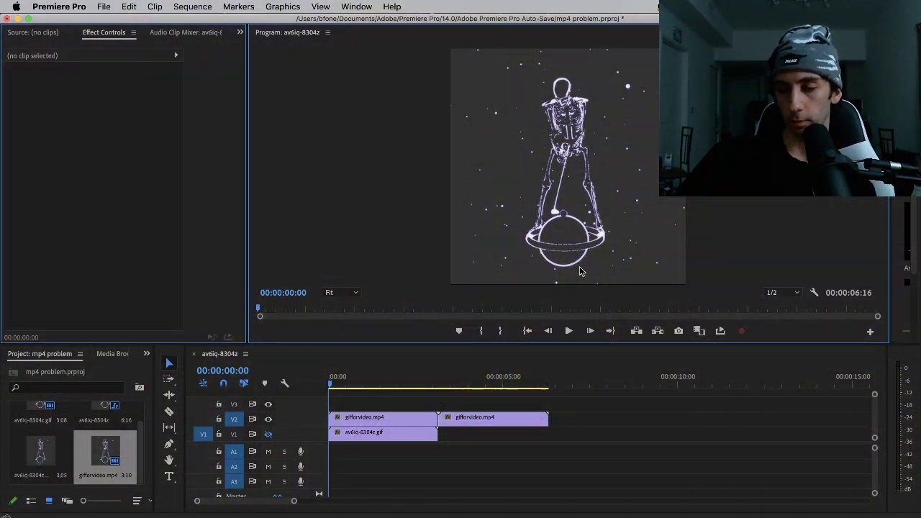
Switch to Chrome and open the bookmarked Loudness Penalty site in a new tab
left_click(149, 512)
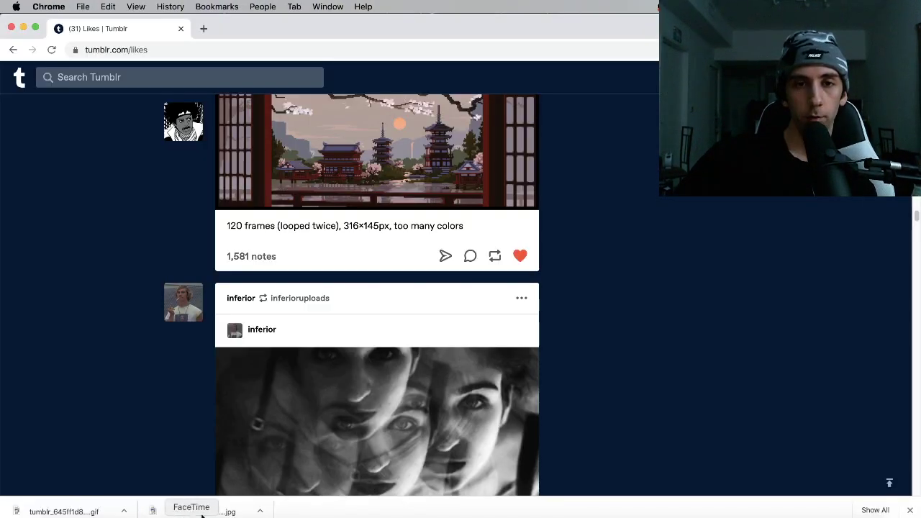
left_click(203, 28)
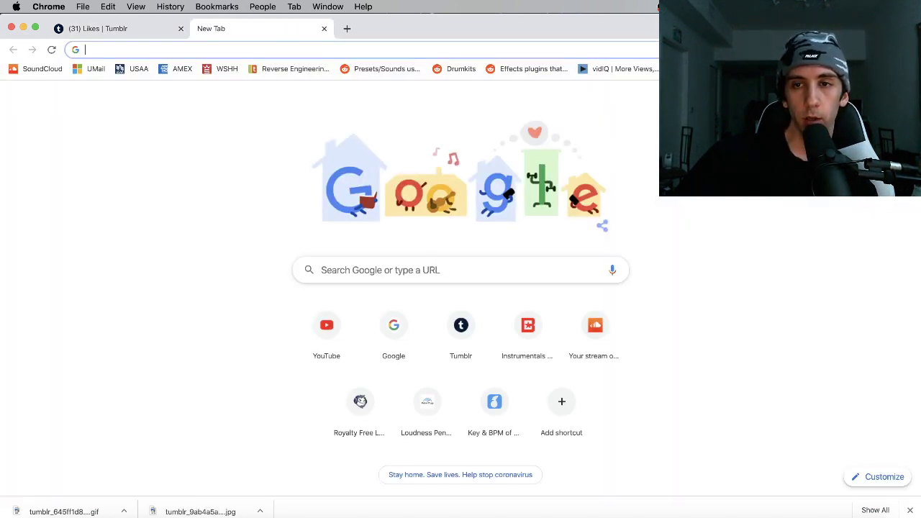
left_click(907, 68)
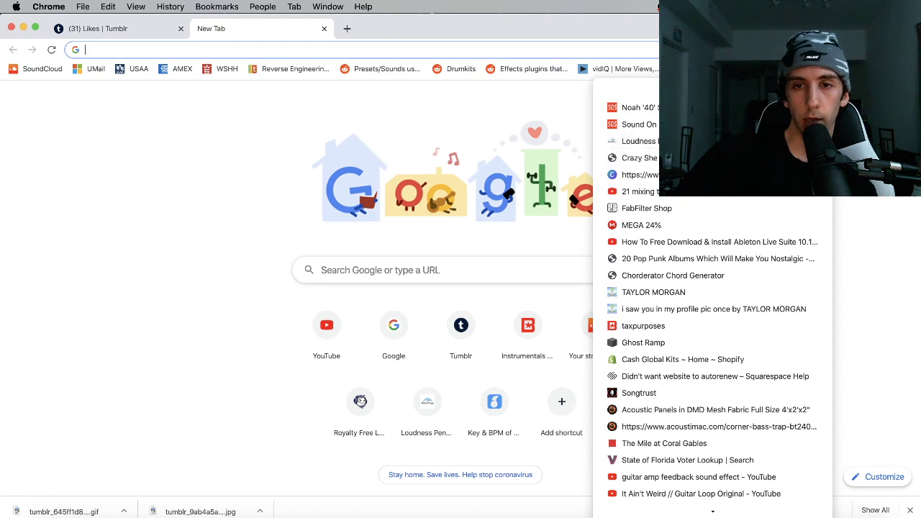
left_click(690, 141)
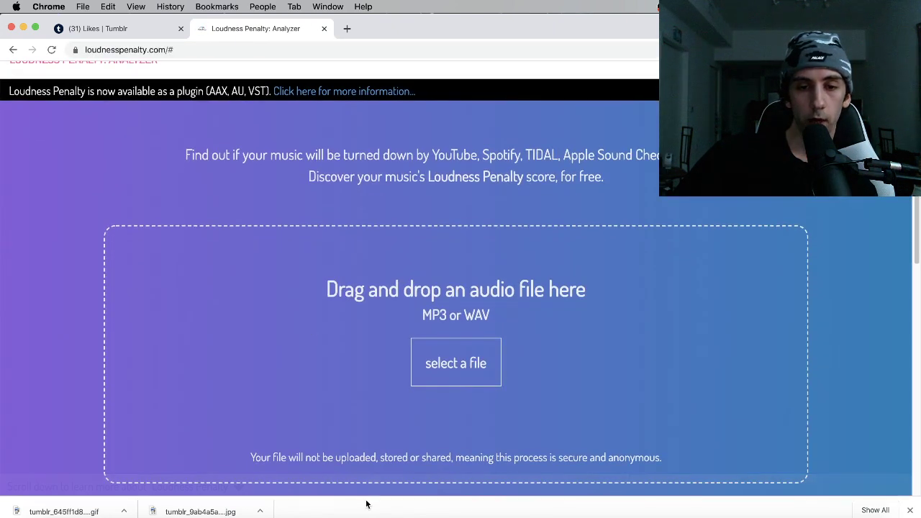
Load the song devotion 153 from the Music library's Comp Beatz 1 playlist into the Loudness Penalty analyzer
left_click(451, 509)
left_click(3, 202)
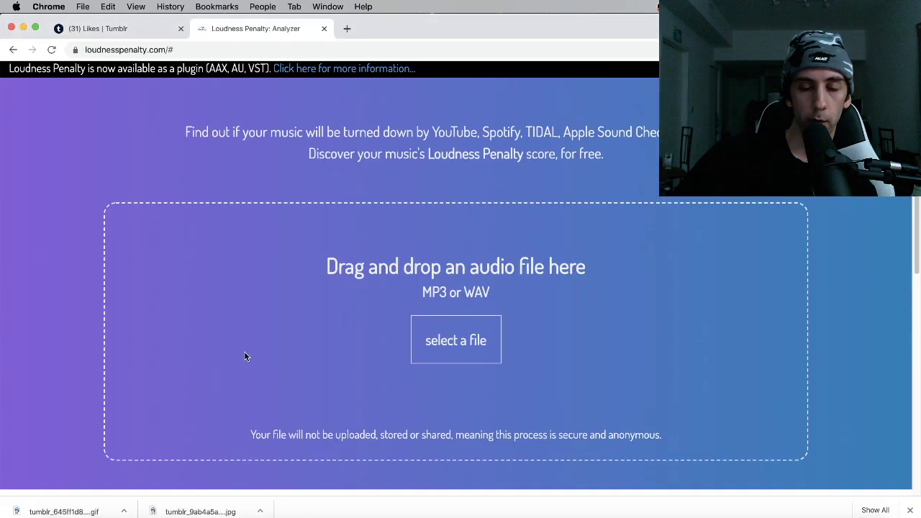
scroll(236, 350, "down", 3)
left_click(450, 509)
left_click_drag(147, 28, 517, 26)
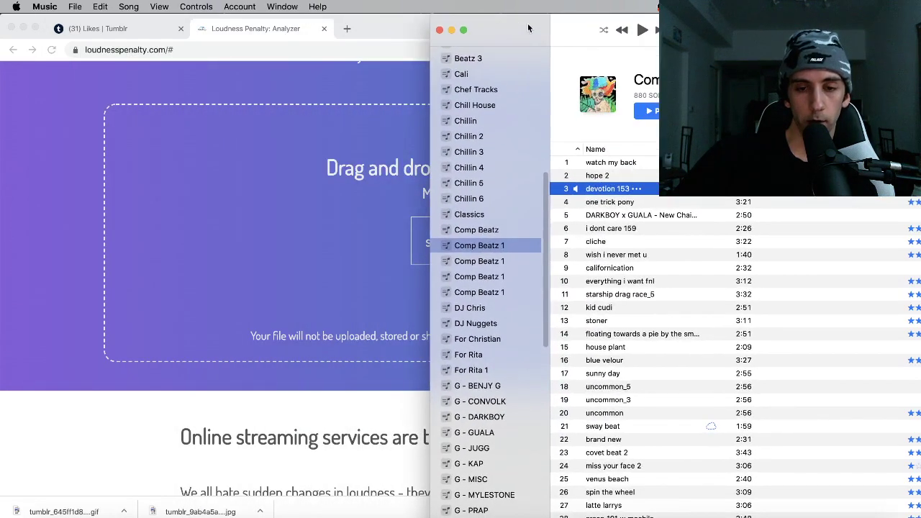
left_click_drag(453, 22, 455, 33)
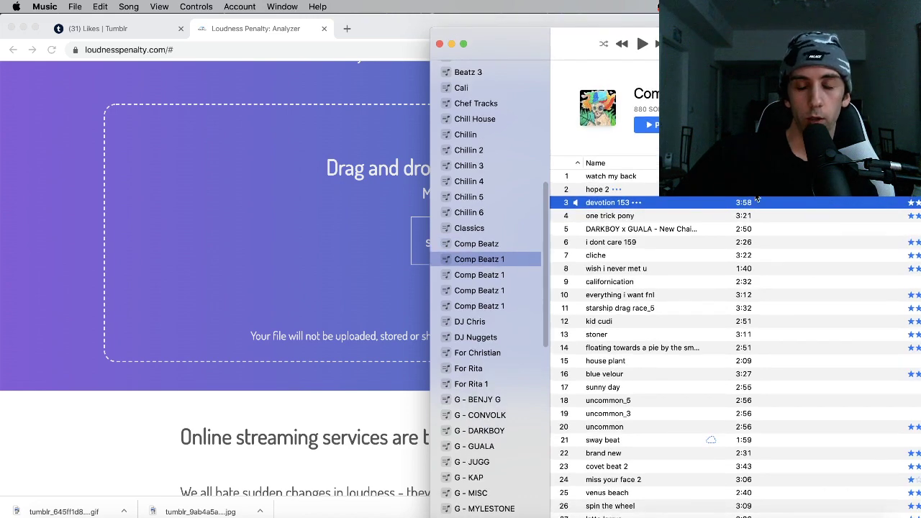
left_click_drag(748, 202, 317, 287)
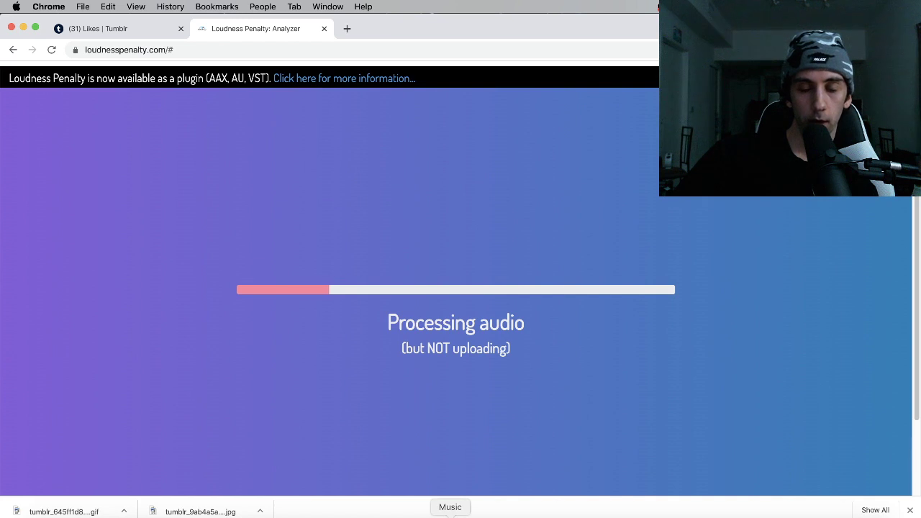
Examine the loudness penalty results of devotion 153 for YouTube and the other streaming services
left_click(449, 515)
left_click(200, 255)
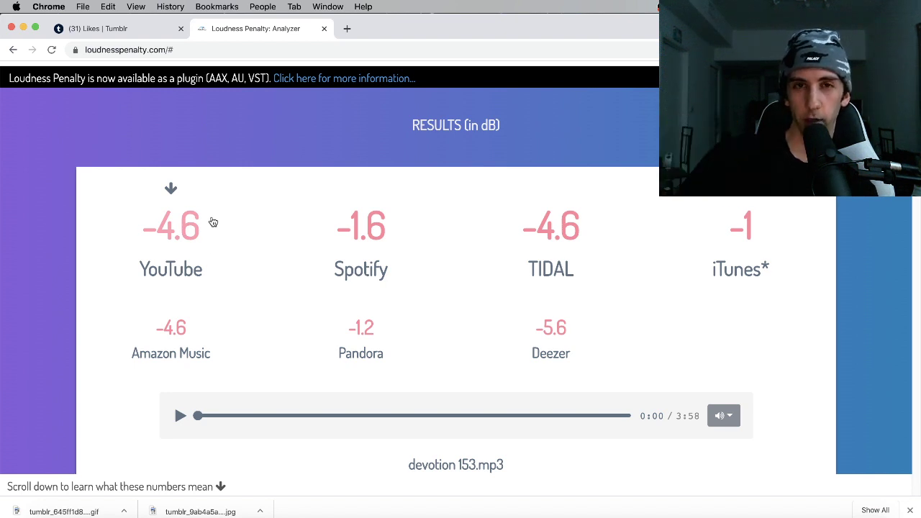
scroll(319, 366, "down", 1)
scroll(319, 366, "down", 6)
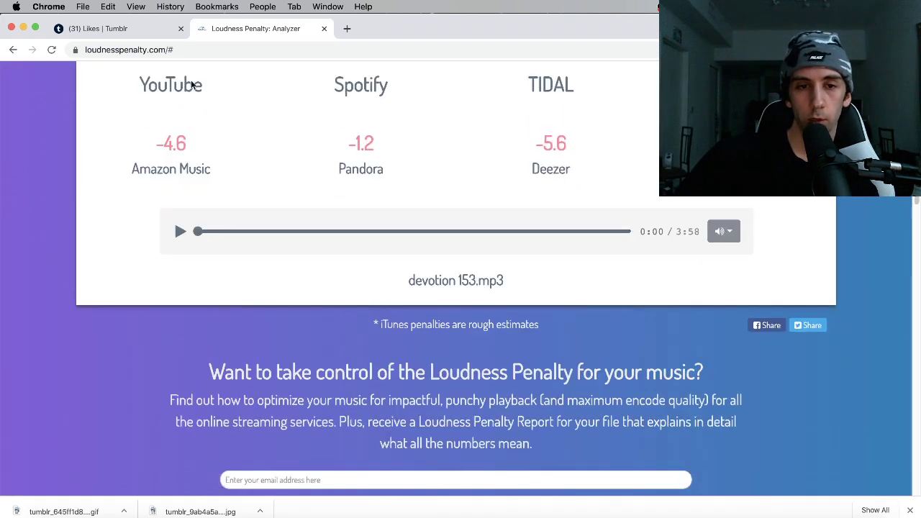
Reset the analyzer, load devotion.wav from Finder and review its loudness penalty results
left_click(452, 350)
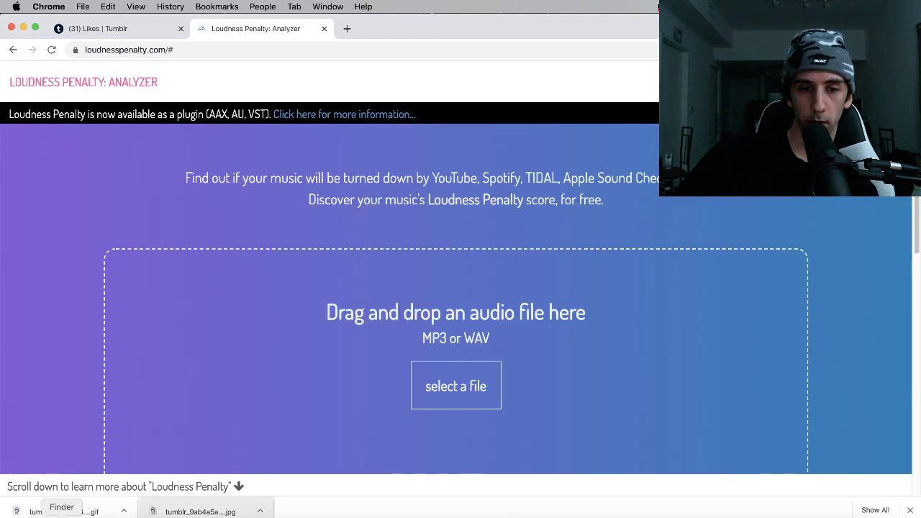
left_click(62, 513)
left_click(397, 204)
left_click(549, 139)
double_click(534, 140)
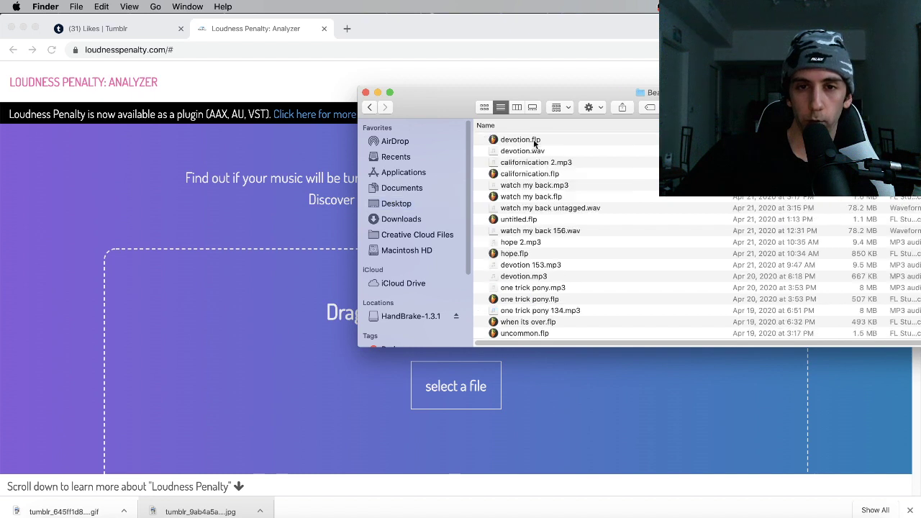
left_click_drag(542, 169, 224, 372)
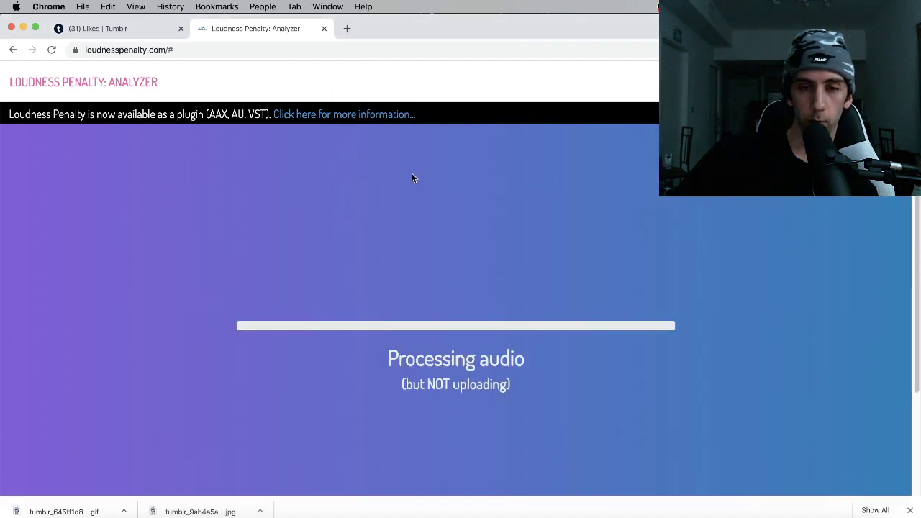
scroll(645, 201, "down", 2)
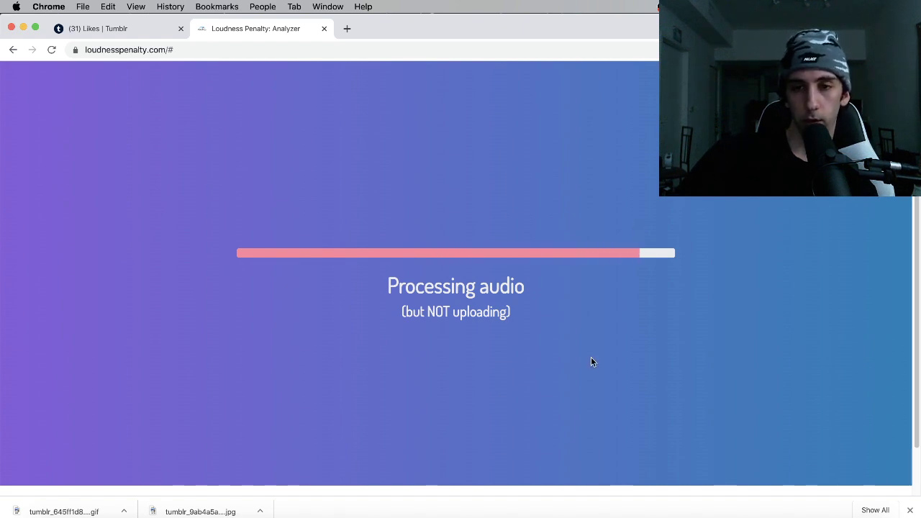
scroll(341, 320, "up", 15)
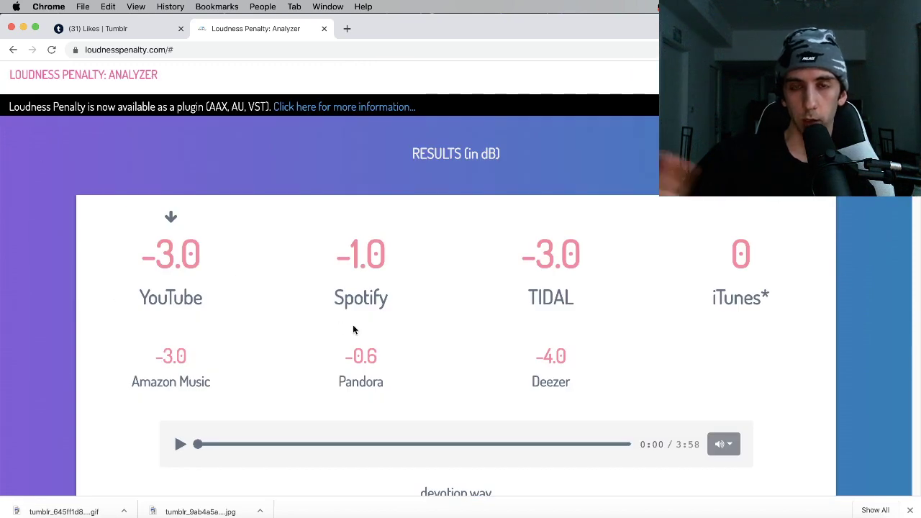
left_click(623, 515)
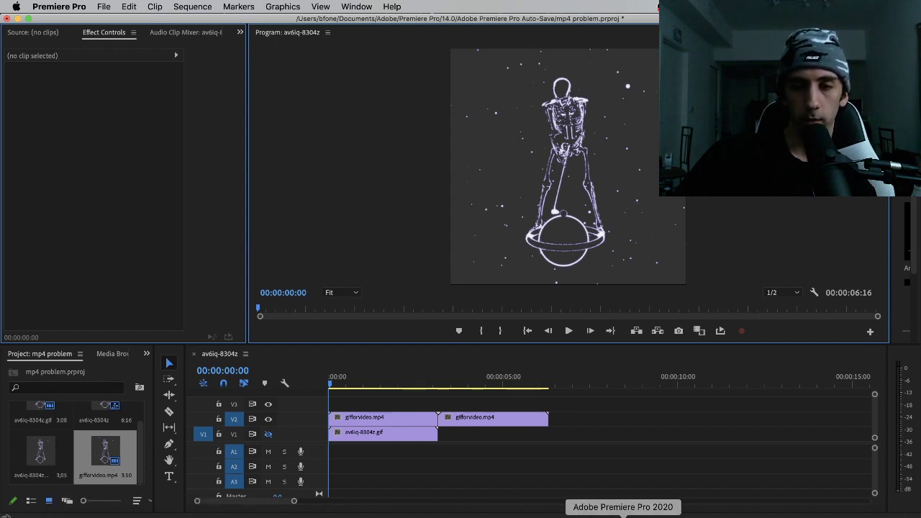
left_click(154, 514)
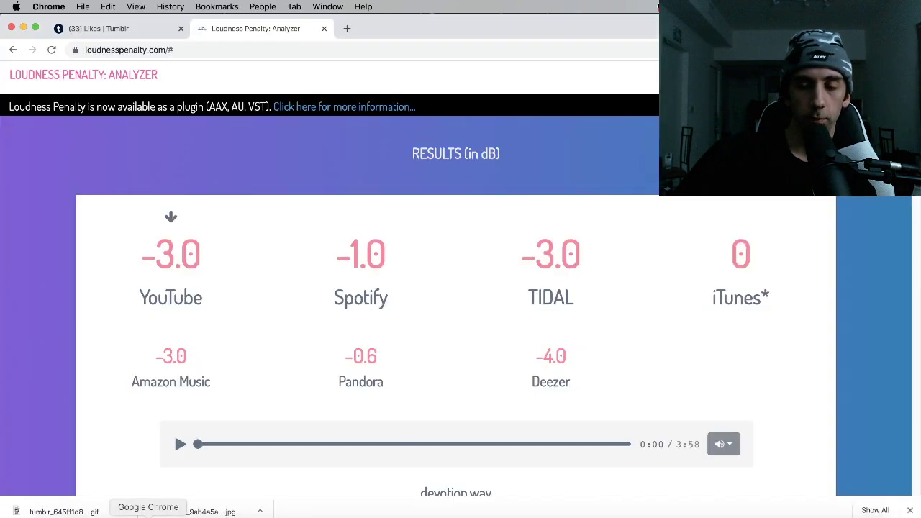